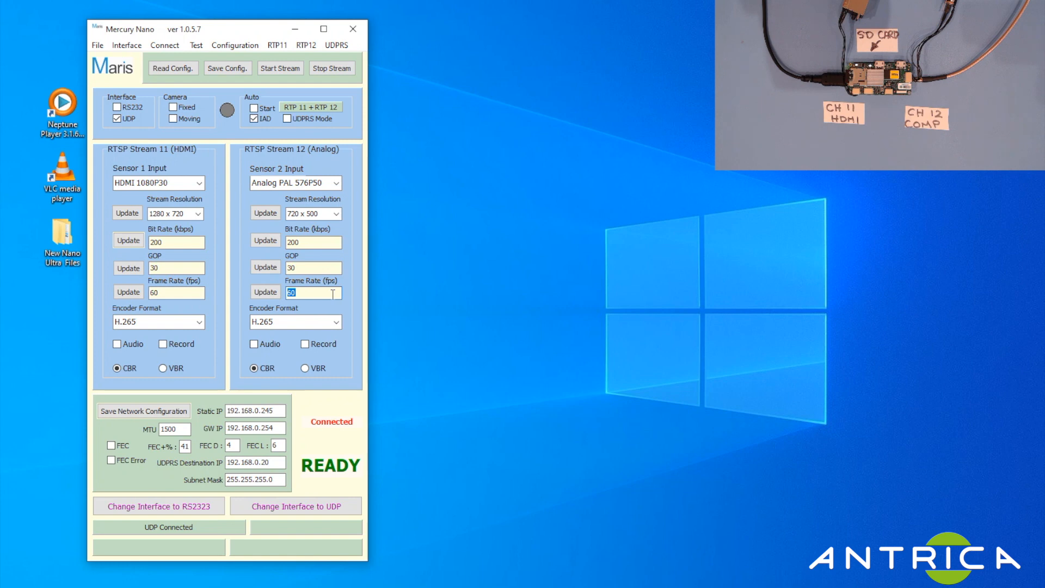
Set the frame rate to 25 fps for the analog stream 12 and 30 fps for the HDMI stream 11
text(2)
drag(165, 293, 146, 291)
drag(236, 36, 250, 27)
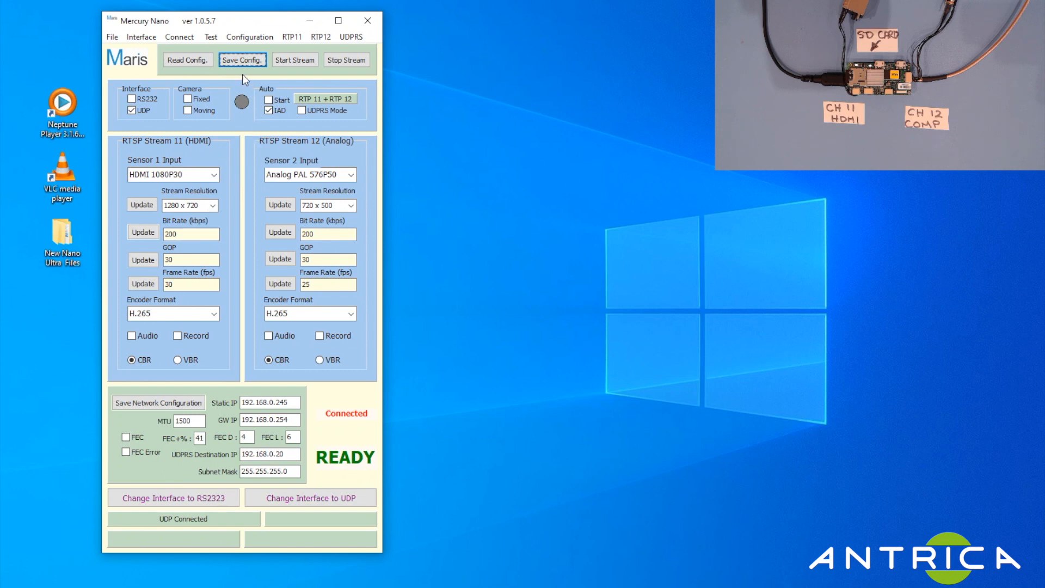
Start the stream in RTP 11 + RTP 12 mode, then stop it again
click(301, 60)
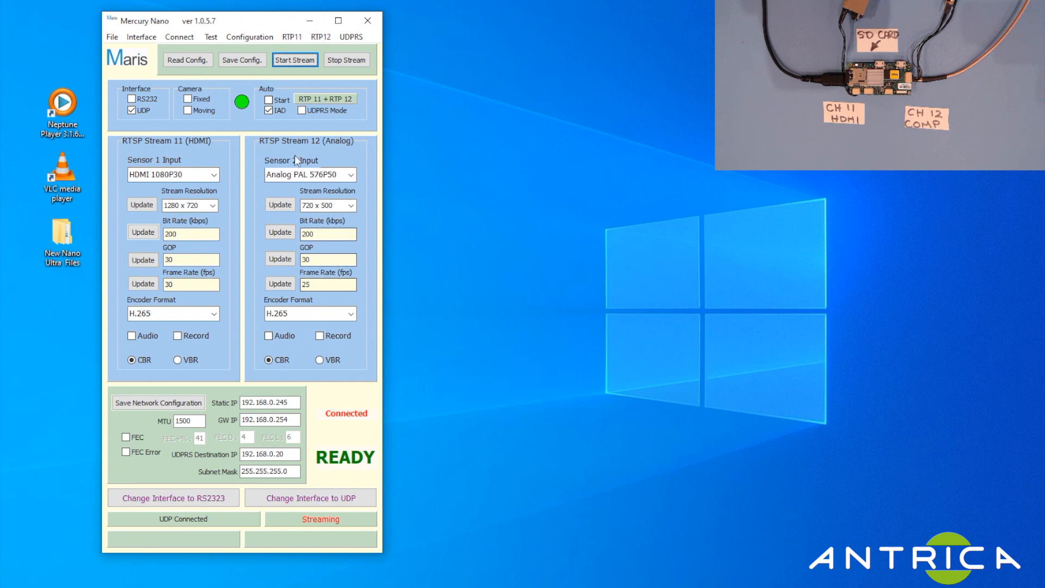
click(271, 100)
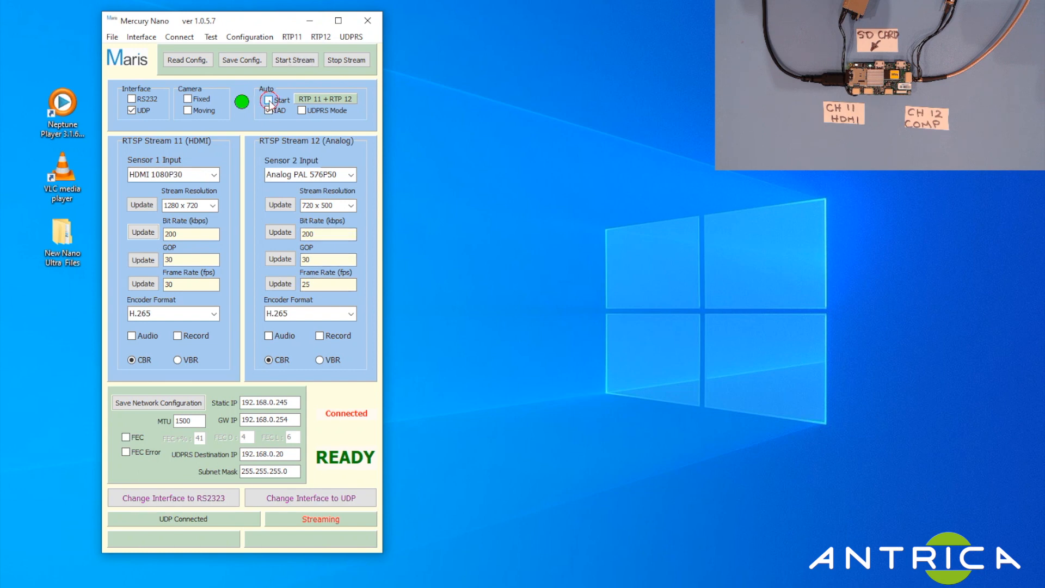
click(269, 100)
click(347, 60)
Switch the streaming mode to RTSP and start the stream with automatic start turned off
click(342, 100)
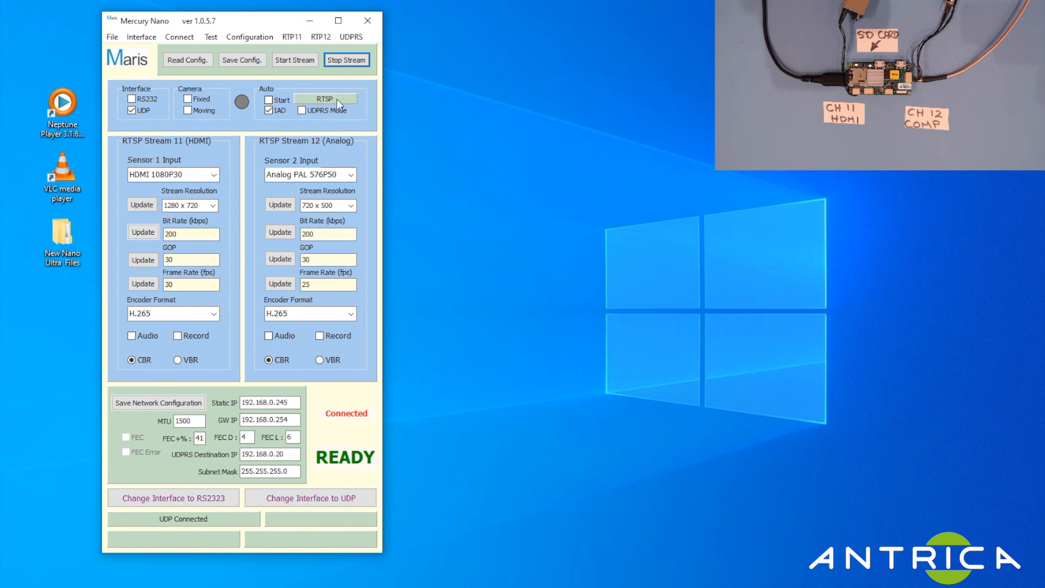
click(268, 101)
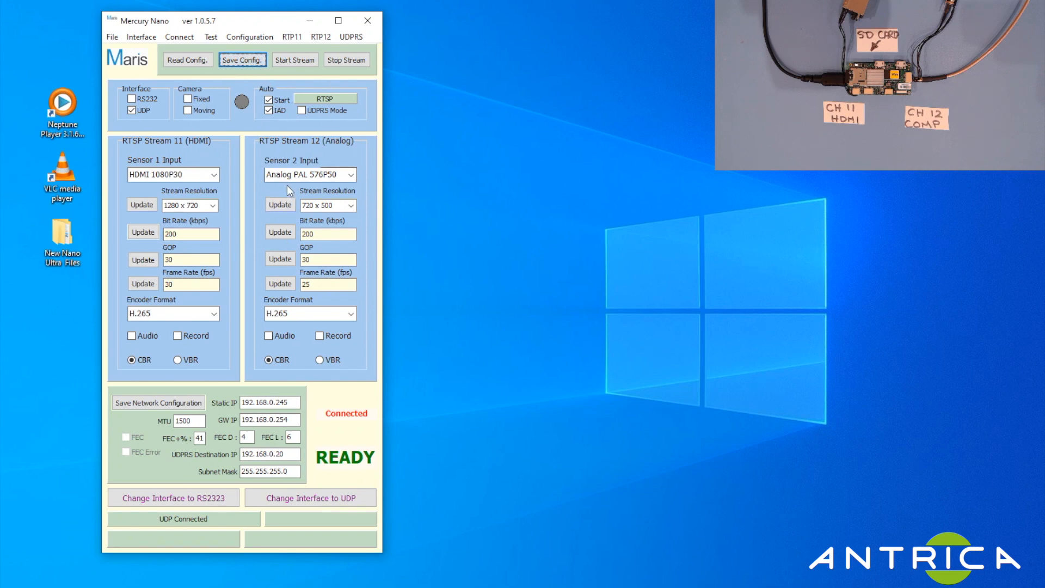
click(269, 100)
click(290, 64)
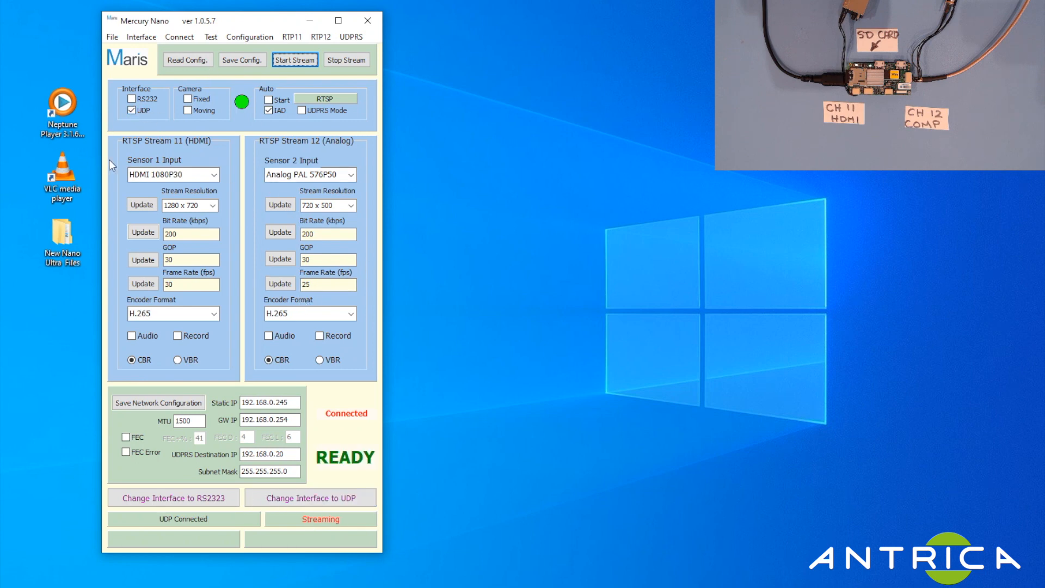
Open VLC media player and arrange its window beside the Mercury Nano window
double_click(65, 177)
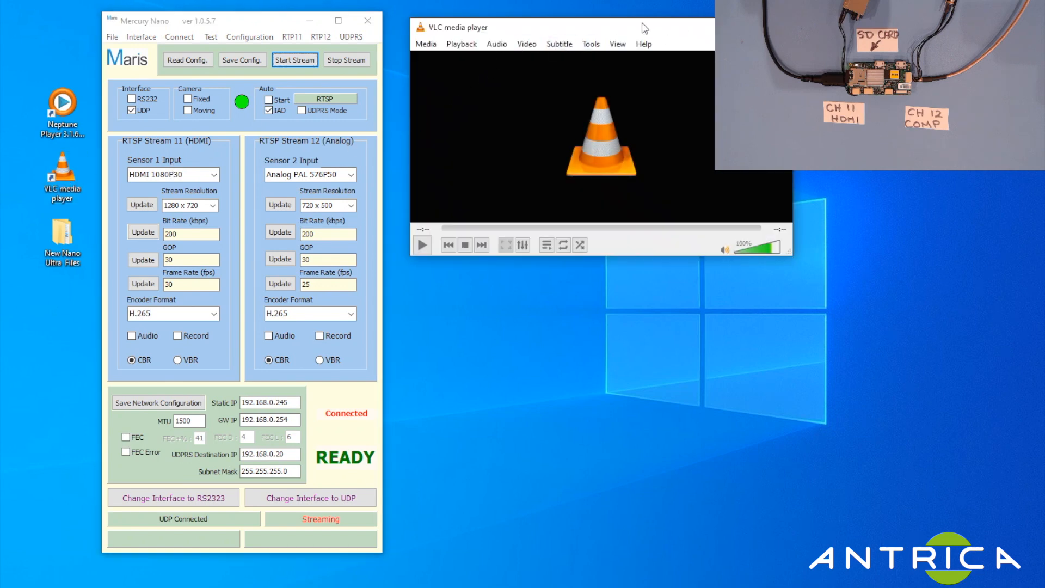
drag(630, 25, 630, 30)
drag(283, 25, 245, 2)
drag(554, 36, 509, 183)
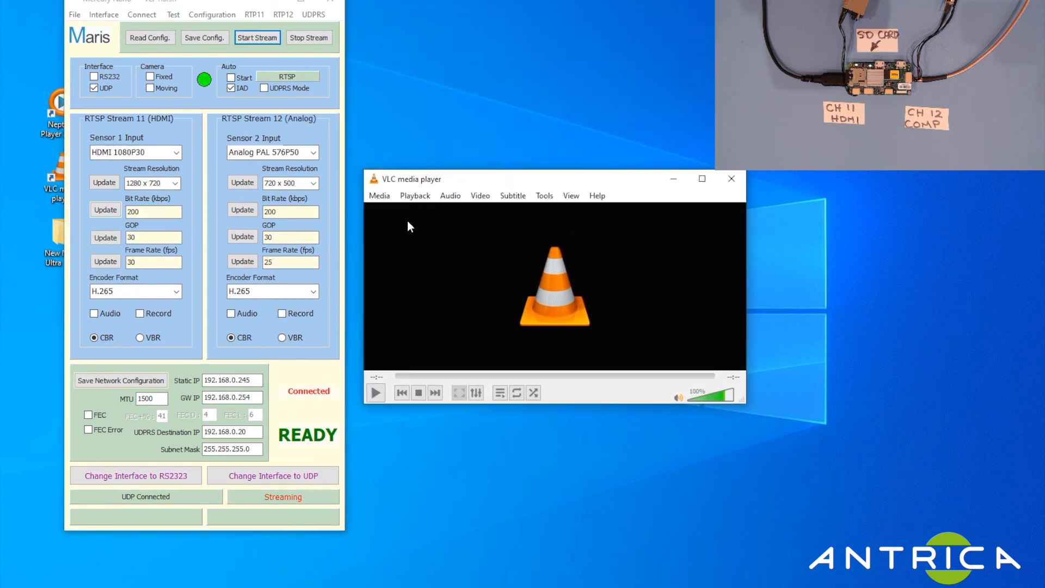
Play the network stream rtsp://192.168.0.245:554/11 in VLC
click(379, 195)
click(416, 269)
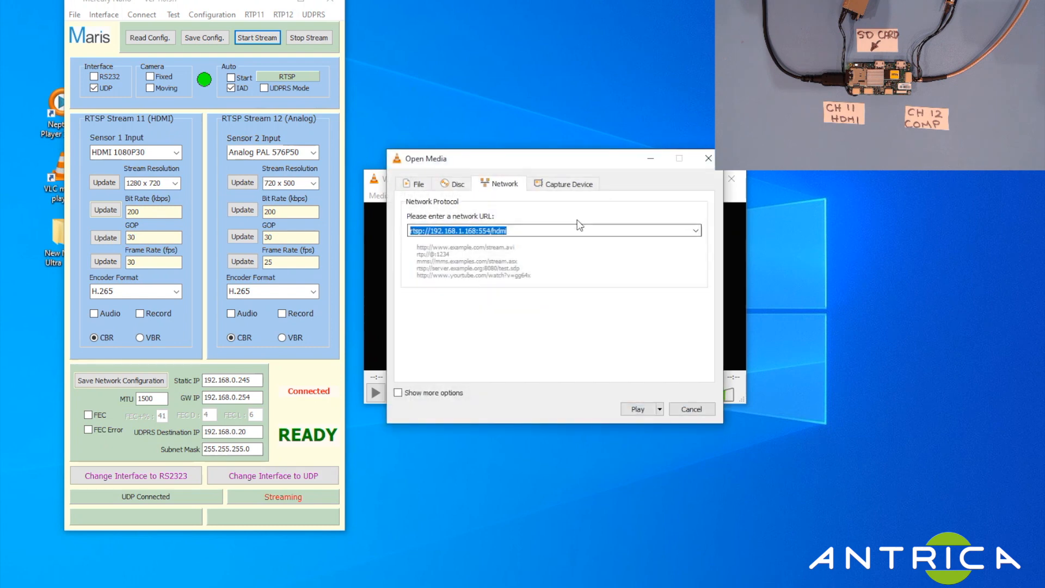
click(550, 228)
drag(535, 227, 458, 236)
text(0.)
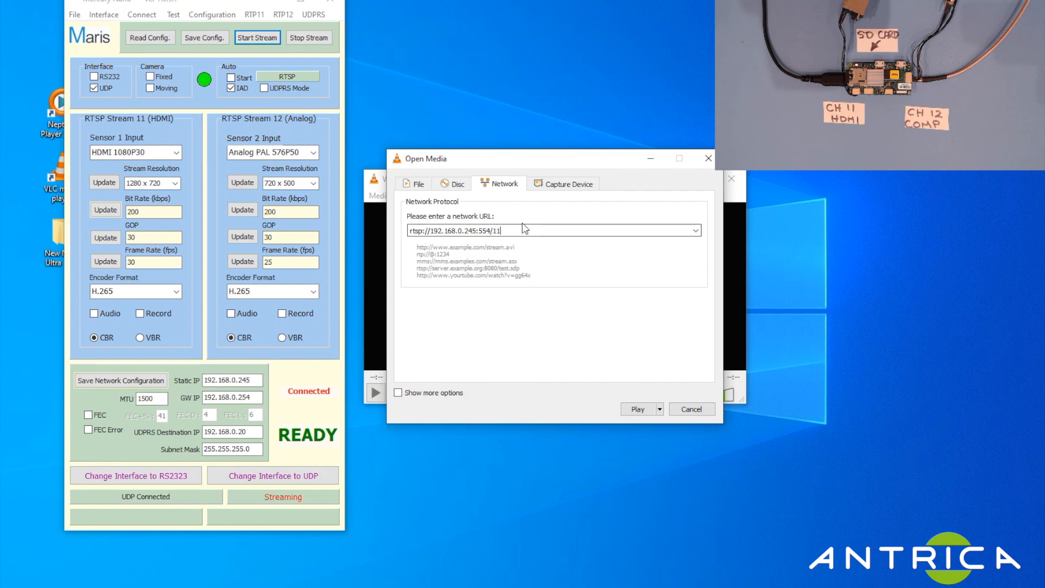
click(631, 415)
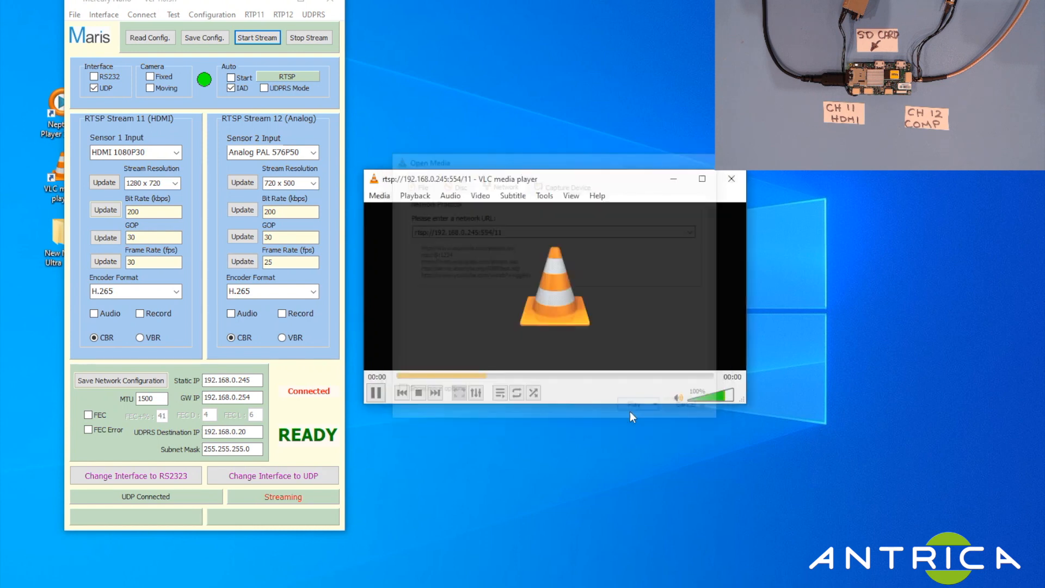
Zoom the stream 11 video to 1:4 Quarter and move the player window up
click(480, 196)
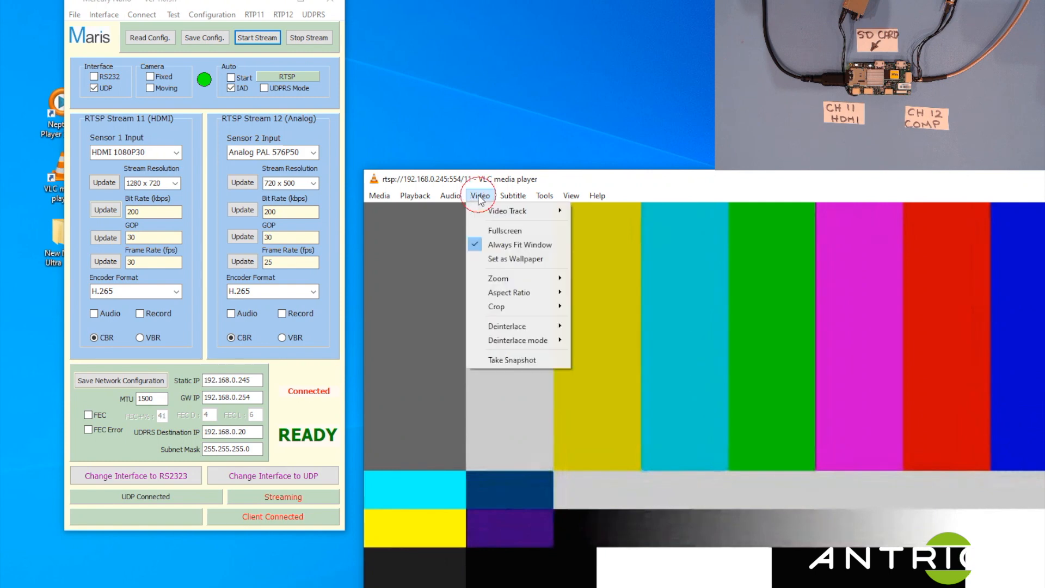
mouse_move(510, 278)
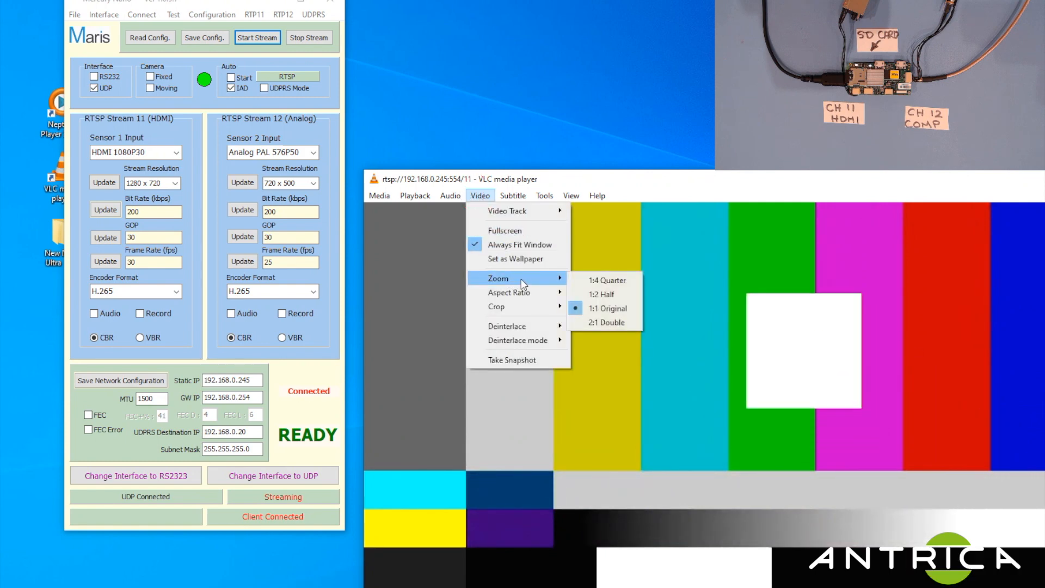
click(597, 280)
drag(570, 182, 561, 69)
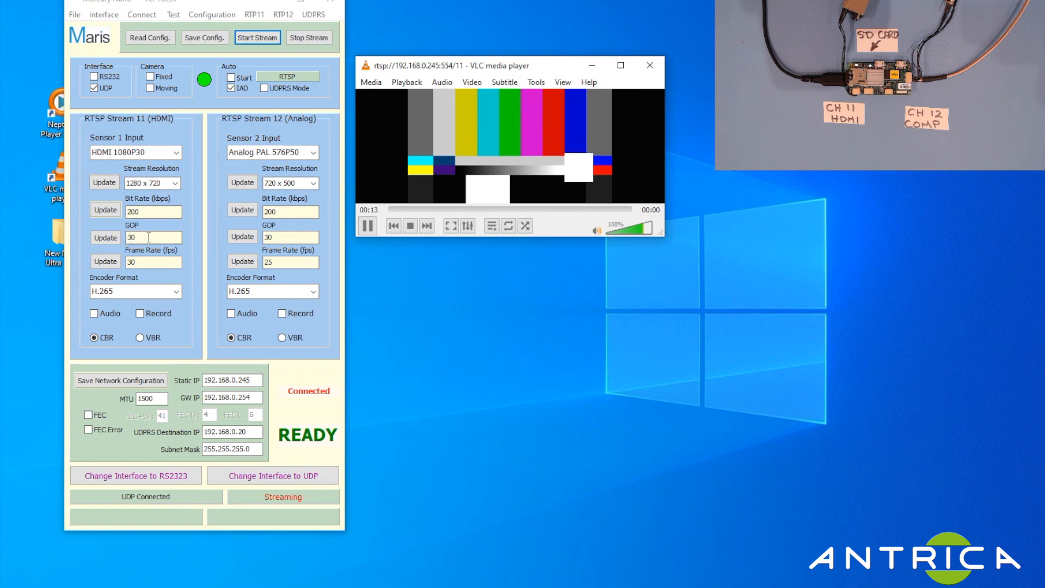
Set the bit rate of the HDMI stream 11 to 20 kbps in Mercury Nano and apply it
click(155, 211)
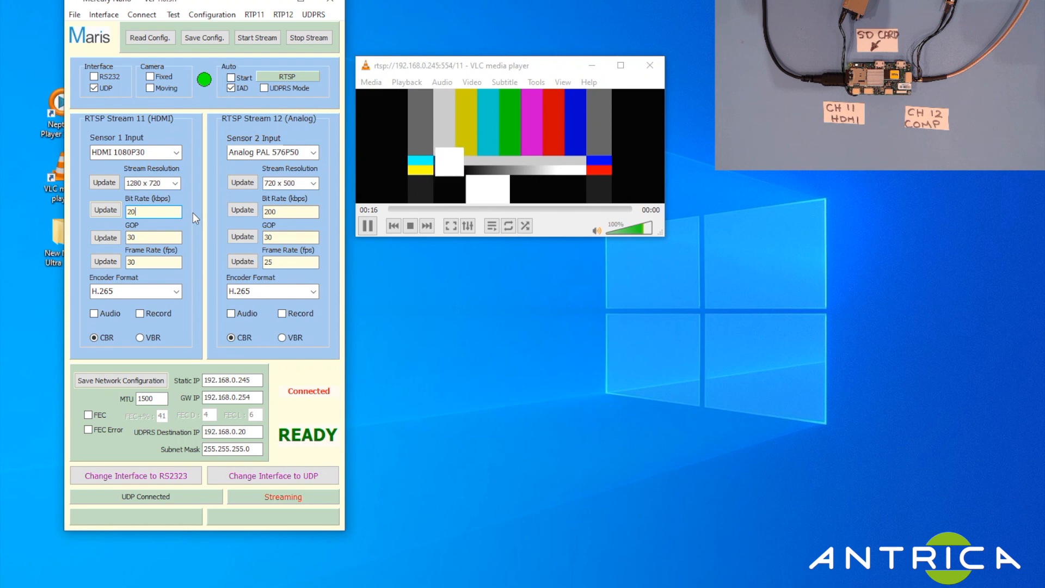
key(BackSpace)
click(103, 210)
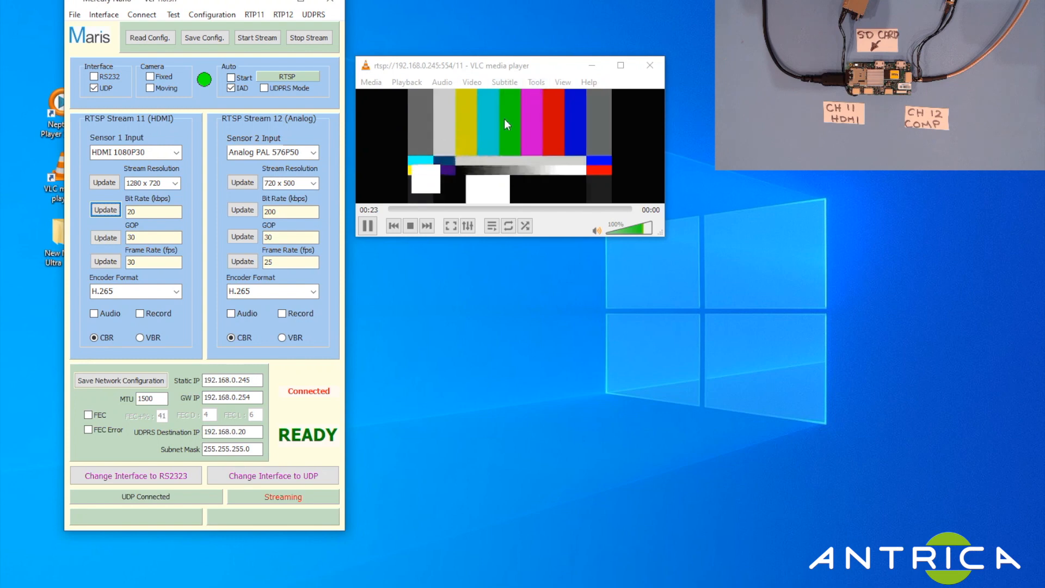
Check the codec details and content bitrate statistics of stream 11 in VLC, closing the media information when done
click(545, 83)
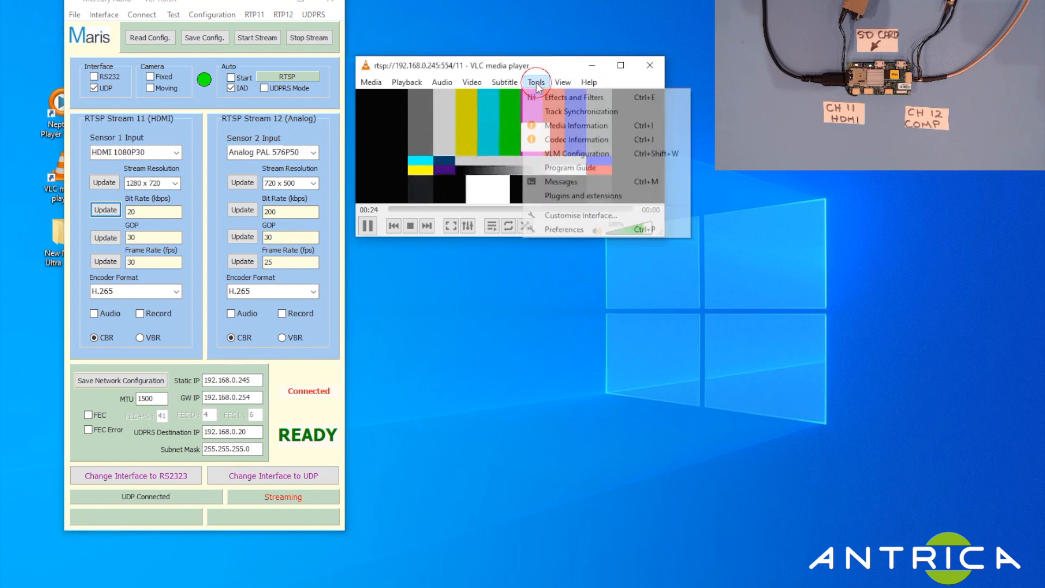
click(572, 141)
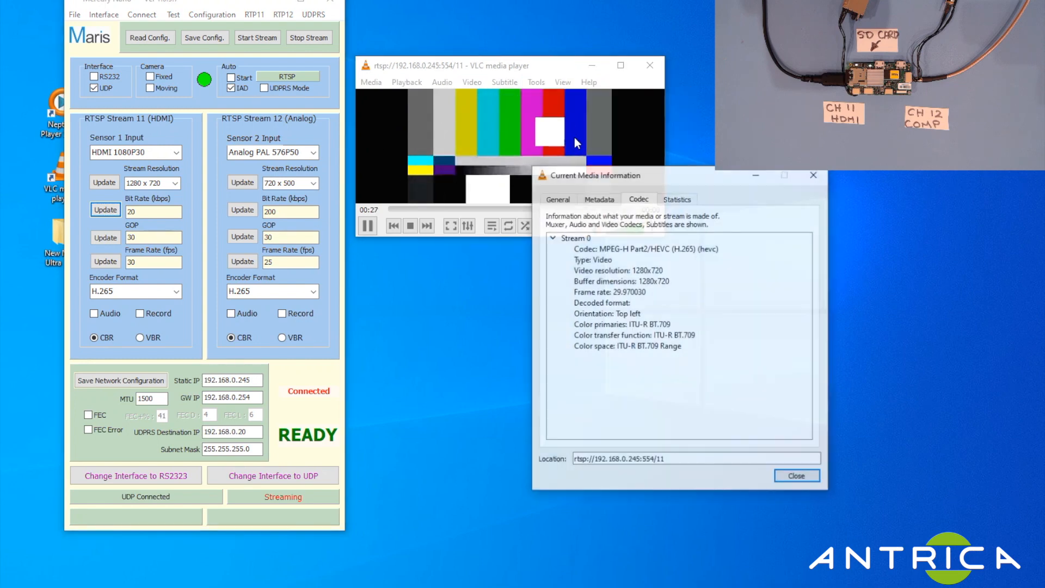
click(676, 199)
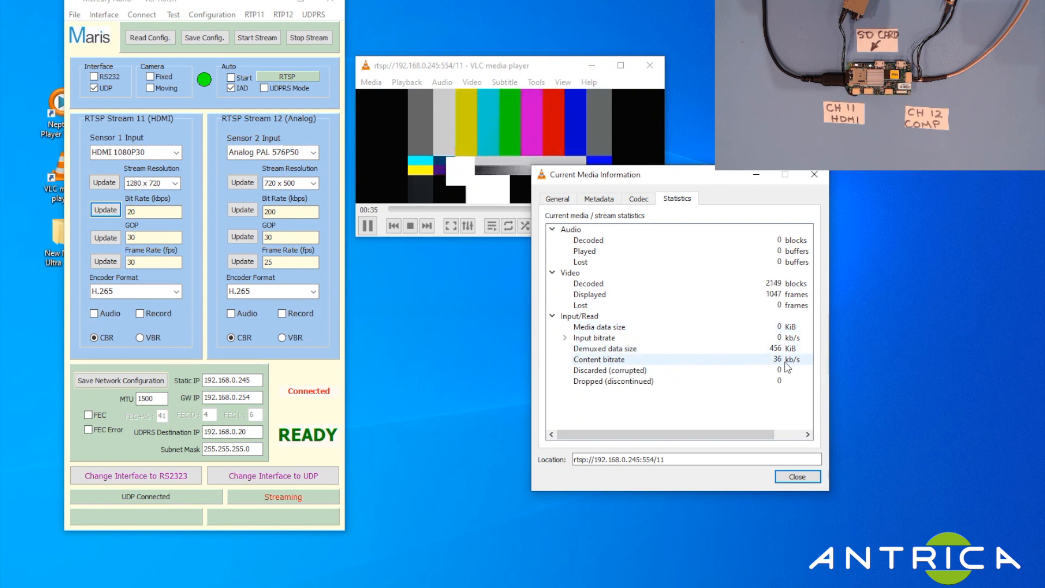
click(814, 175)
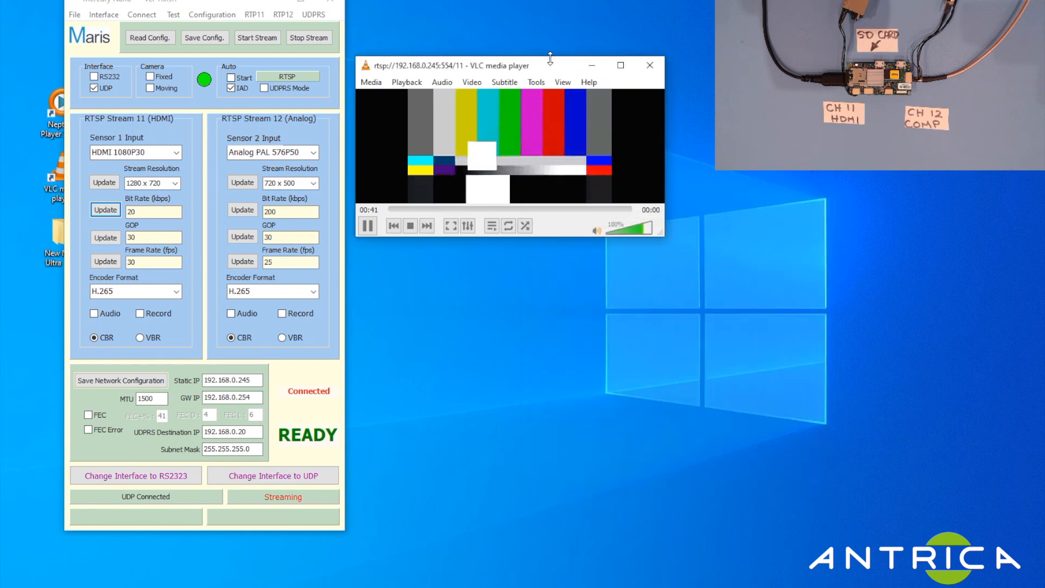
Open a second VLC media player window and arrange it below the stream 11 player
drag(545, 64, 548, 20)
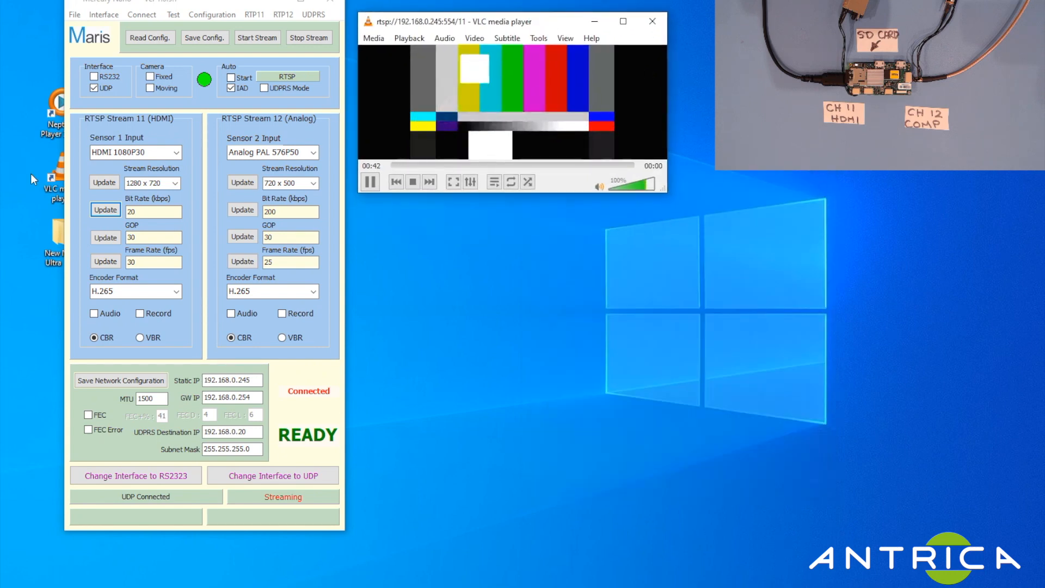
click(60, 180)
double_click(60, 179)
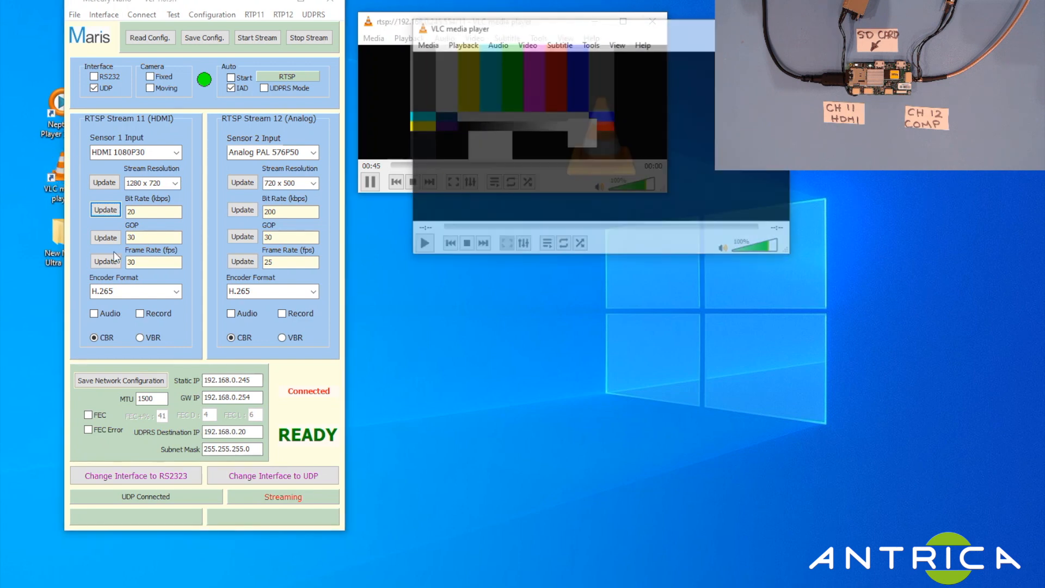
drag(528, 24, 482, 216)
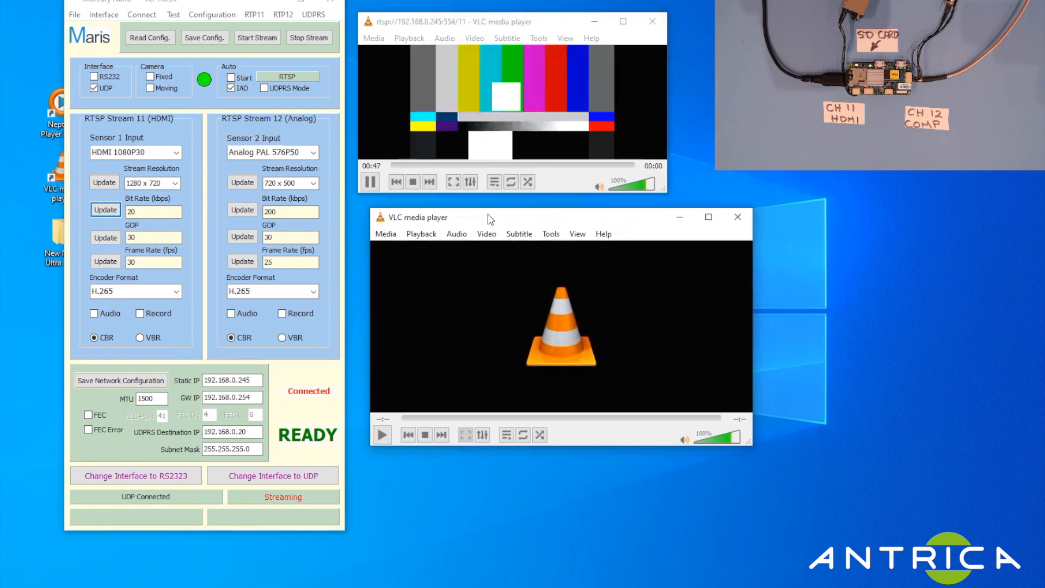
Play the network stream rtsp://192.168.0.245:554/12 in the second VLC window
click(387, 234)
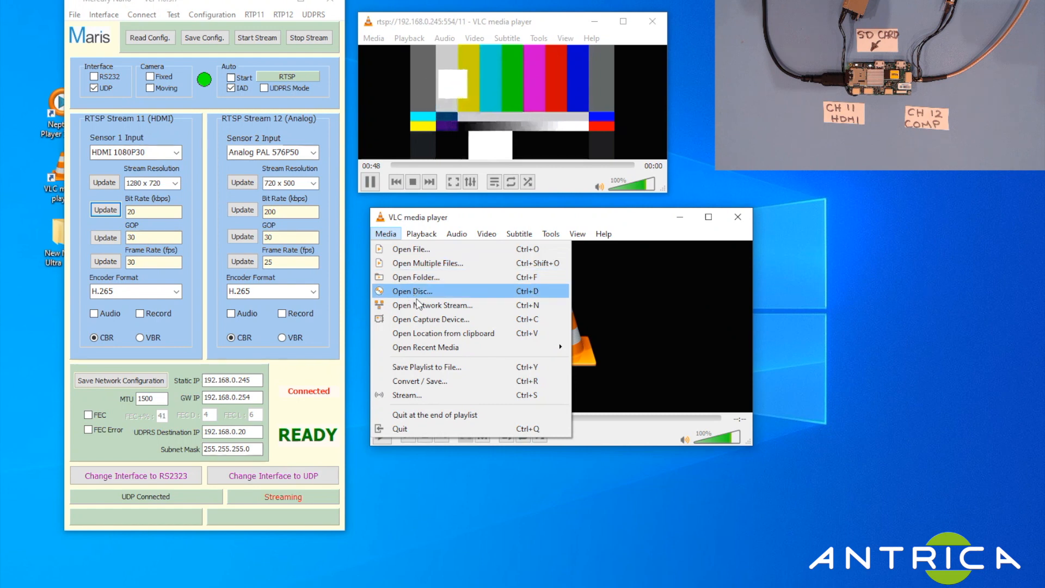
click(435, 305)
click(529, 271)
key(BackSpace)
key(BackSpace)
key(BackSpace)
key(BackSpace)
key(BackSpace)
key(BackSpace)
key(BackSpace)
key(BackSpace)
key(BackSpace)
key(BackSpace)
key(BackSpace)
key(BackSpace)
key(BackSpace)
key(BackSpace)
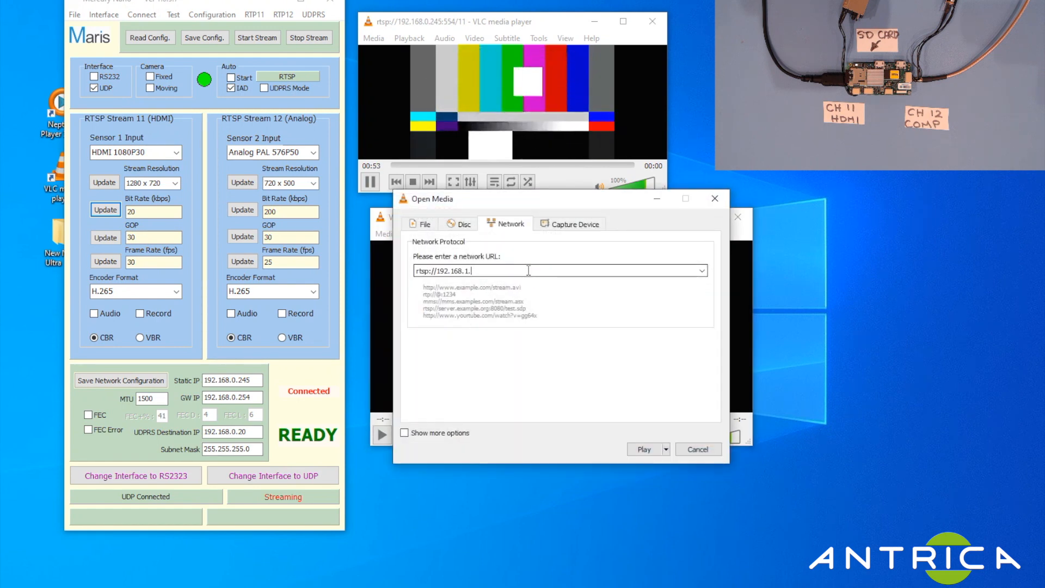
text(0.245)
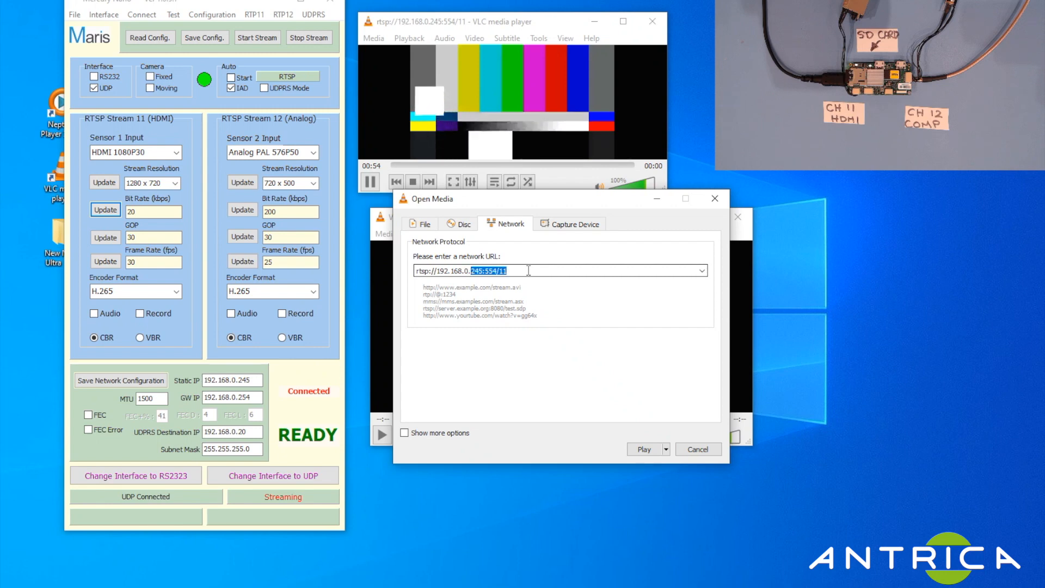
text(:554)
text(/12)
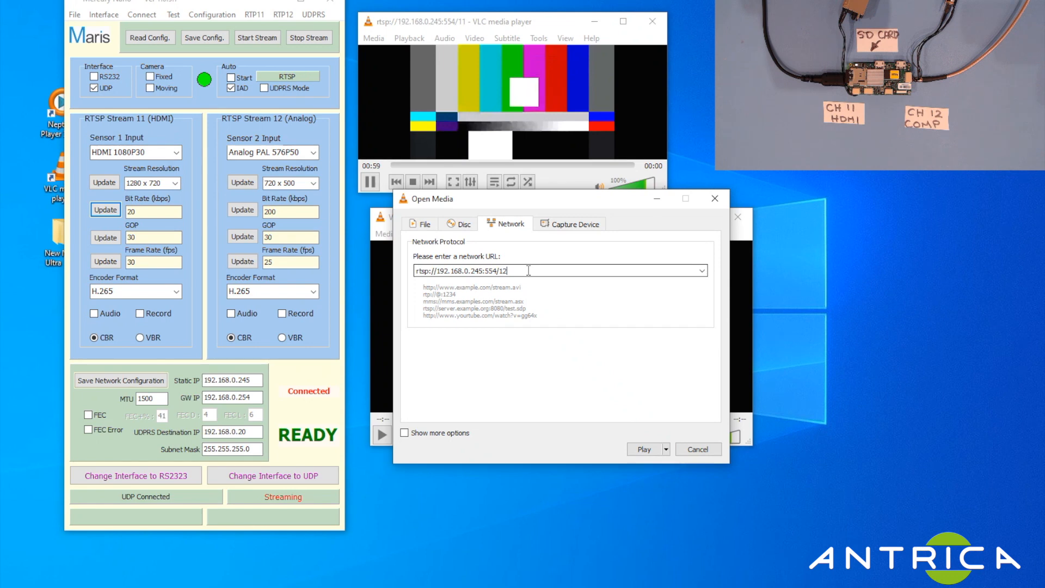
key(Return)
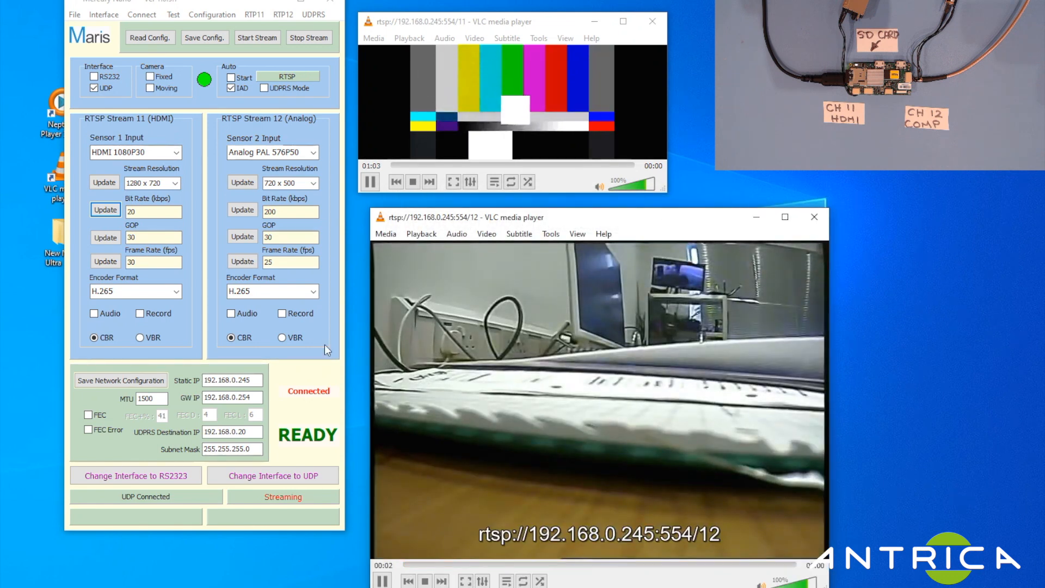
Set the bit rate of the analog stream 12 to 35 kbps in Mercury Nano and apply it
click(295, 213)
key(BackSpace)
key(BackSpace)
key(BackSpace)
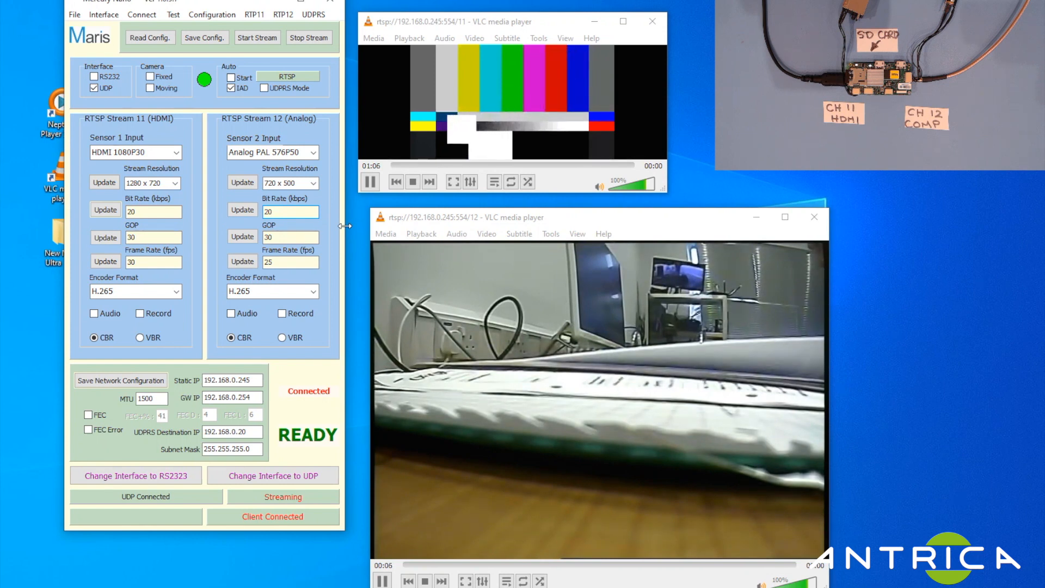
text(3)
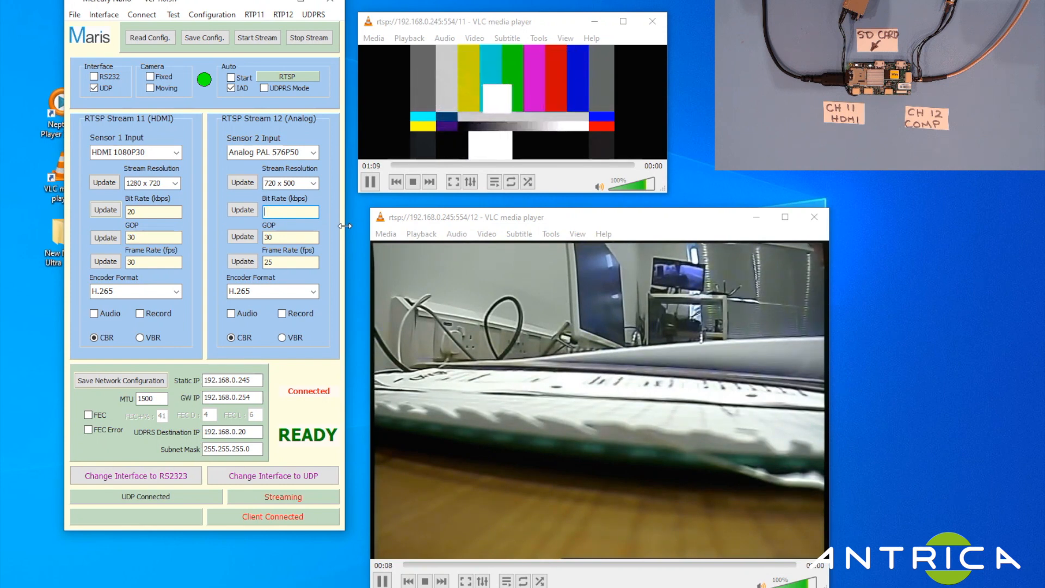
text(5)
click(254, 213)
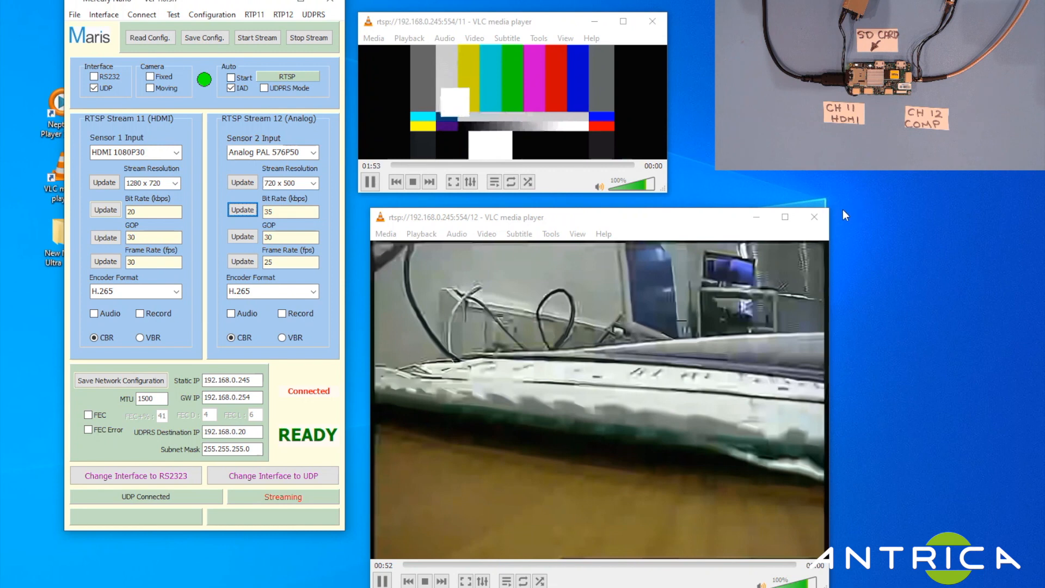
Close both VLC player windows
click(814, 216)
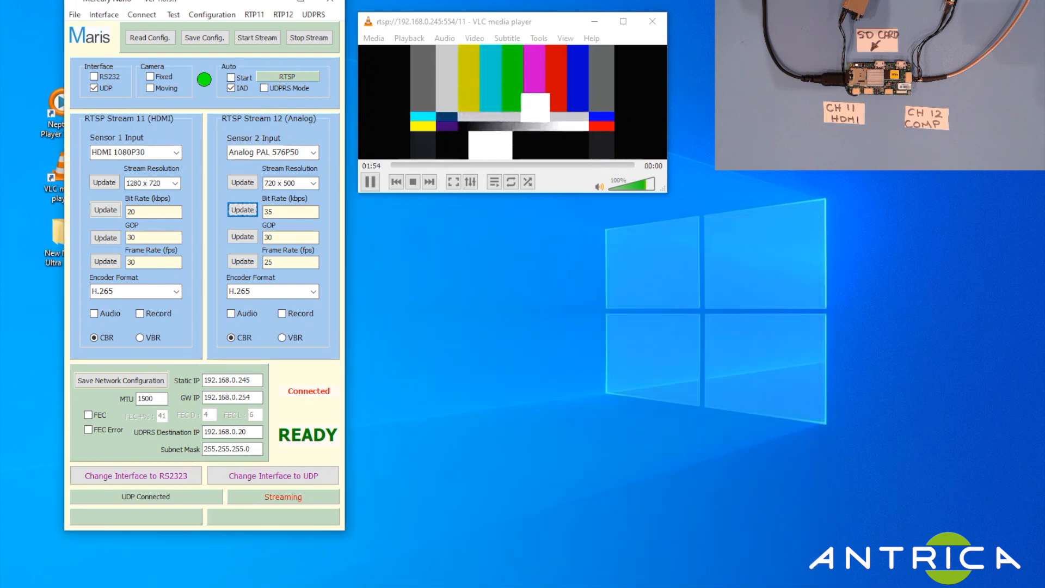
click(652, 21)
Open Neptune Player and play RTSP stream 12 from 192.168.0.245 on port 554 over TCP, moving the player clear of the encoder settings
double_click(53, 111)
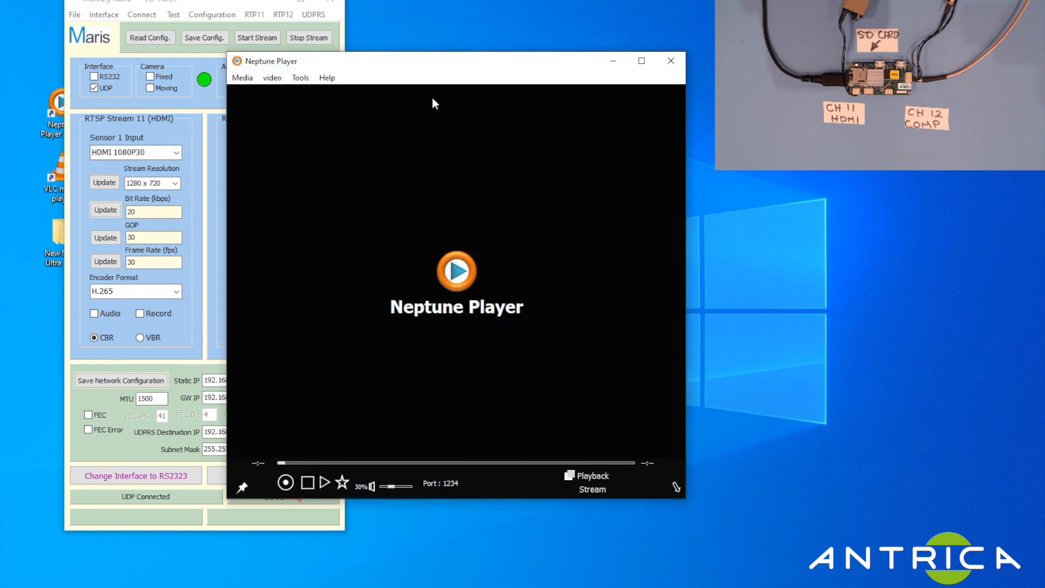
drag(431, 68, 507, 103)
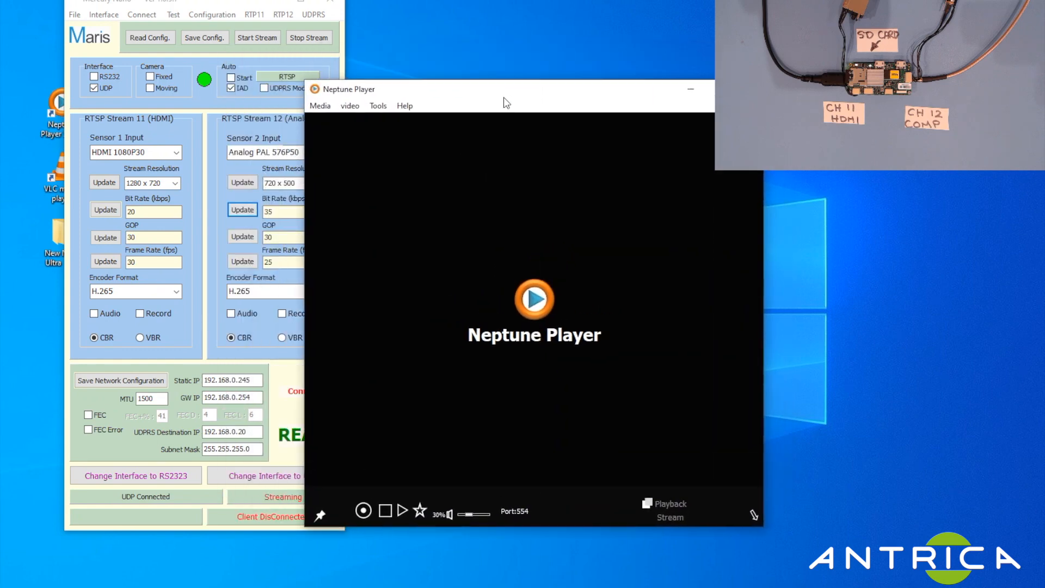
click(319, 107)
click(348, 132)
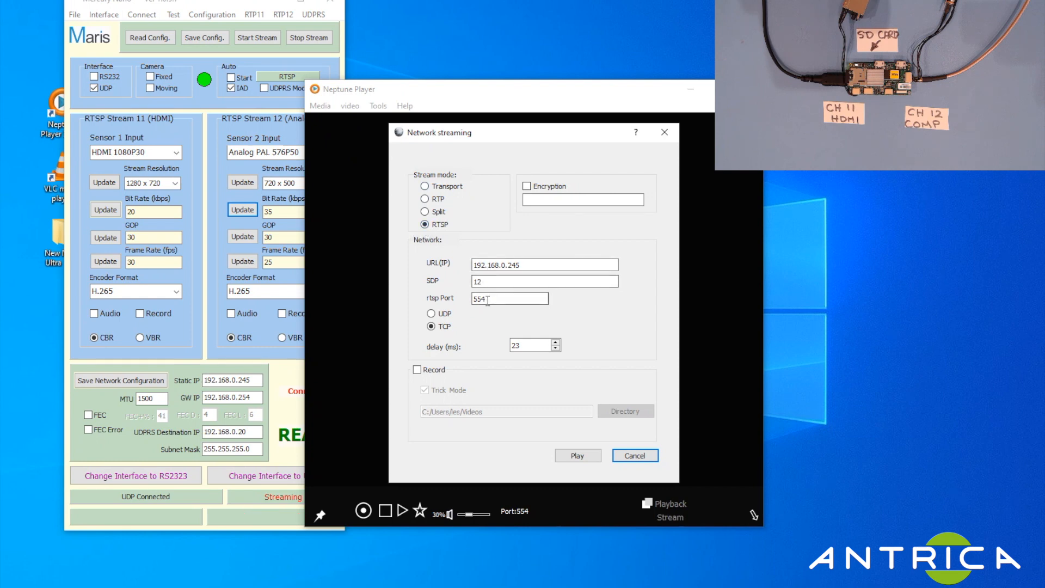
click(577, 456)
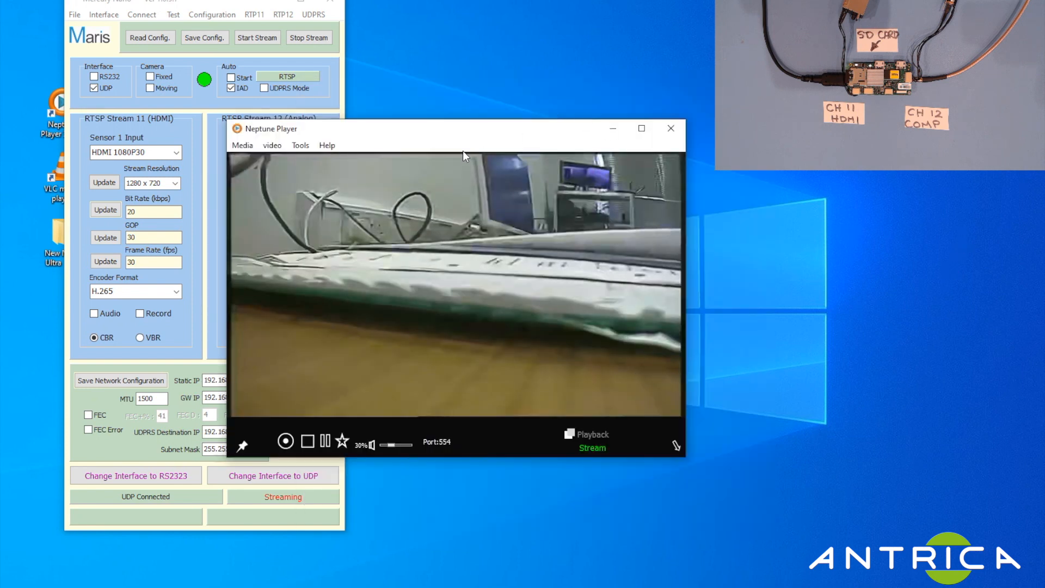
drag(443, 131, 578, 211)
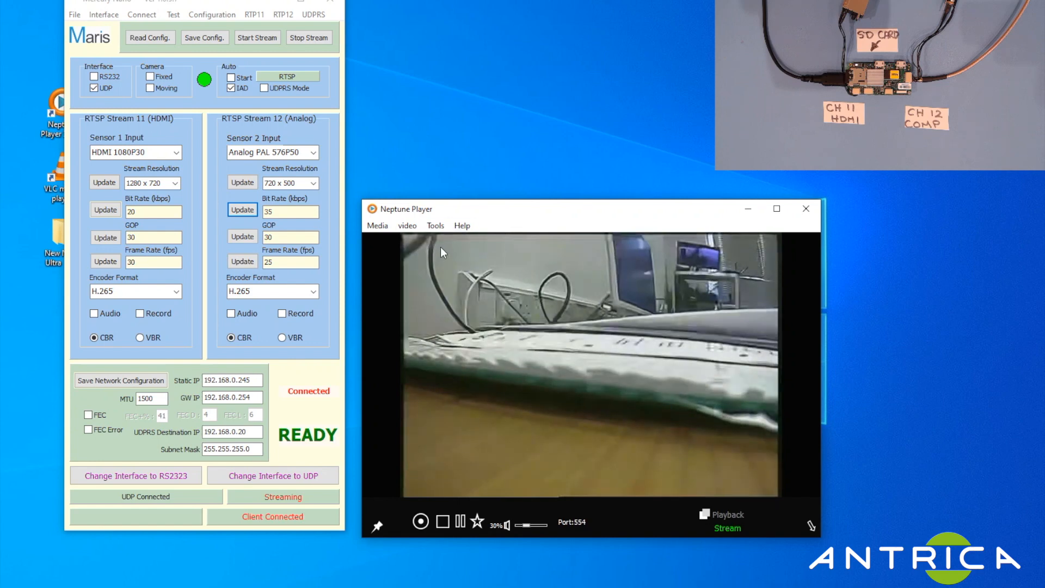
Check the streaming statistics of stream 12 in Neptune Player and close the statistics window
click(462, 225)
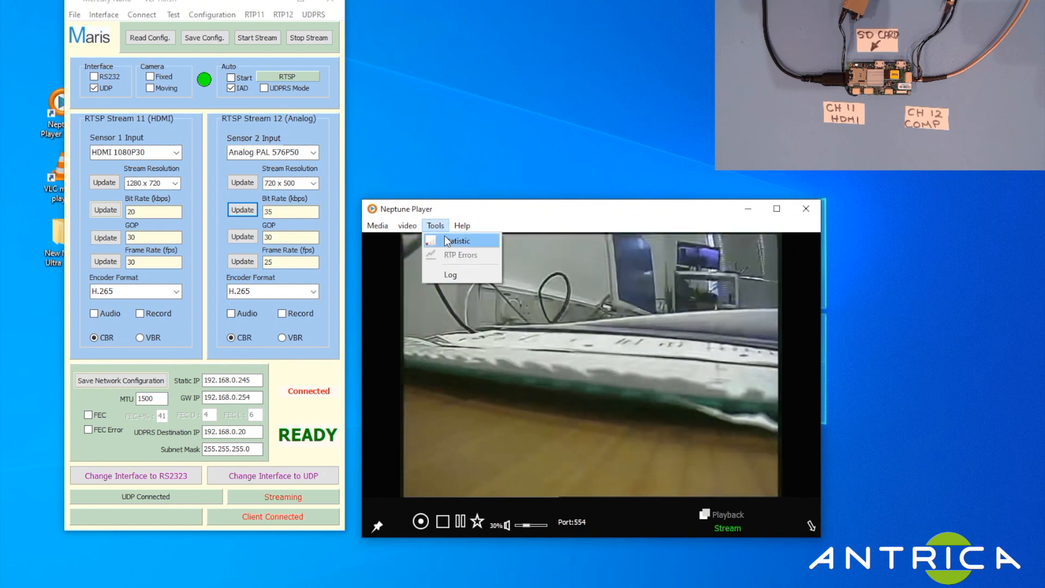
click(448, 242)
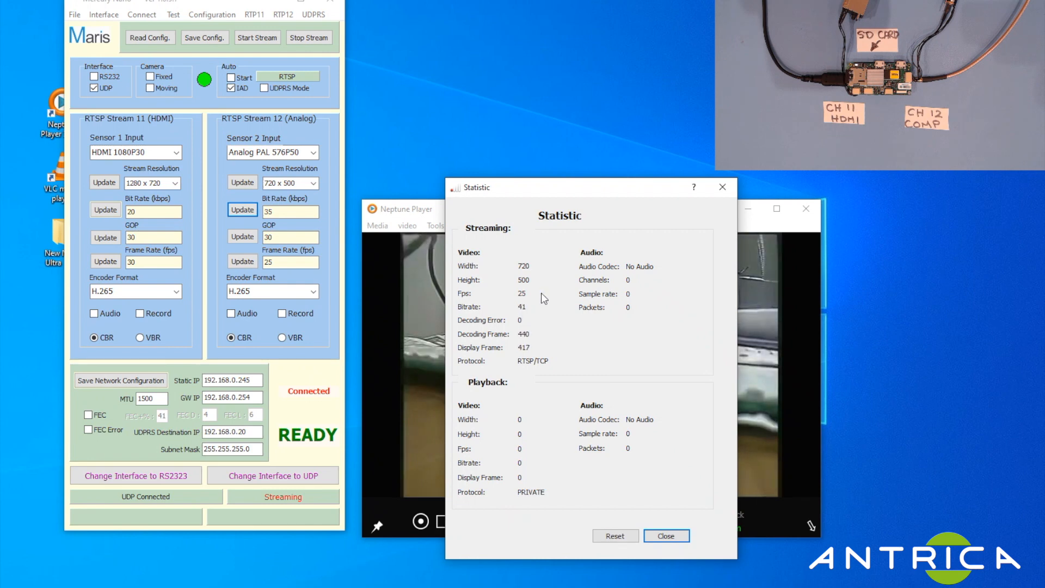
click(722, 191)
Set the network stream's SDP to 11 and play the HDMI stream in Neptune Player
click(377, 226)
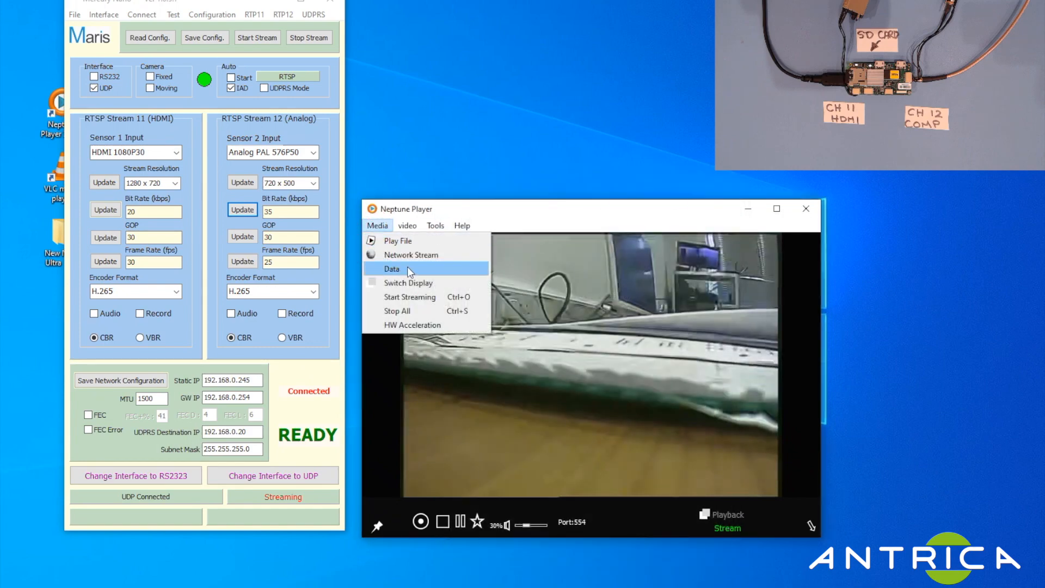
click(413, 253)
drag(546, 348, 500, 347)
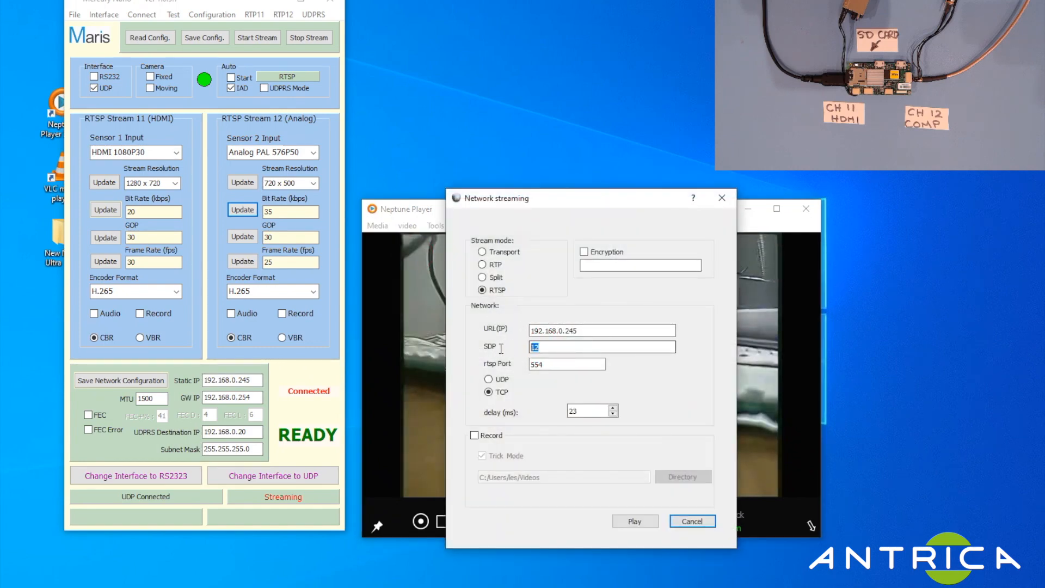
text(11)
click(632, 521)
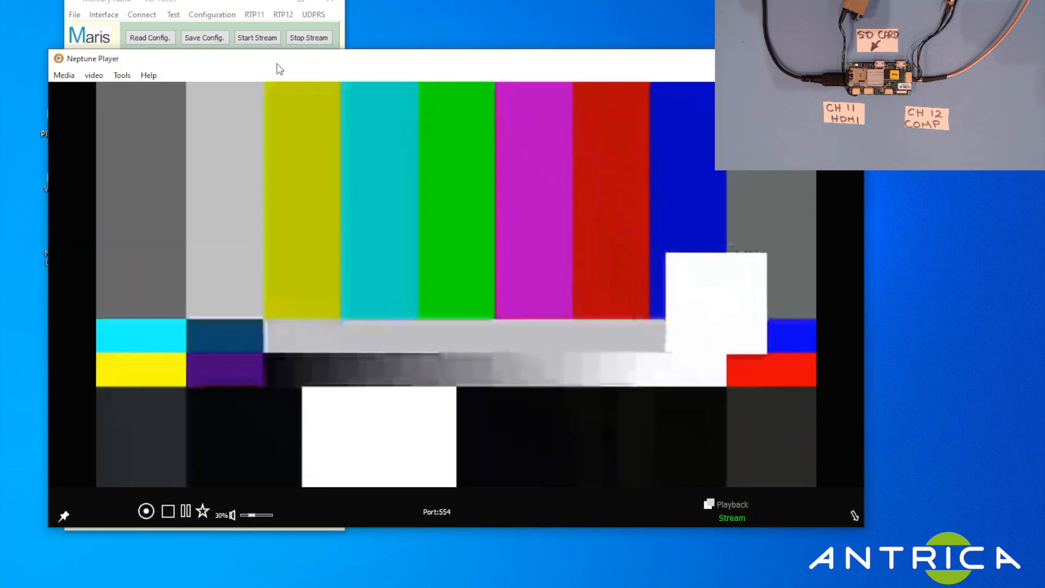
Reposition the Neptune Player window showing stream 11 and close the player
drag(276, 63, 252, 100)
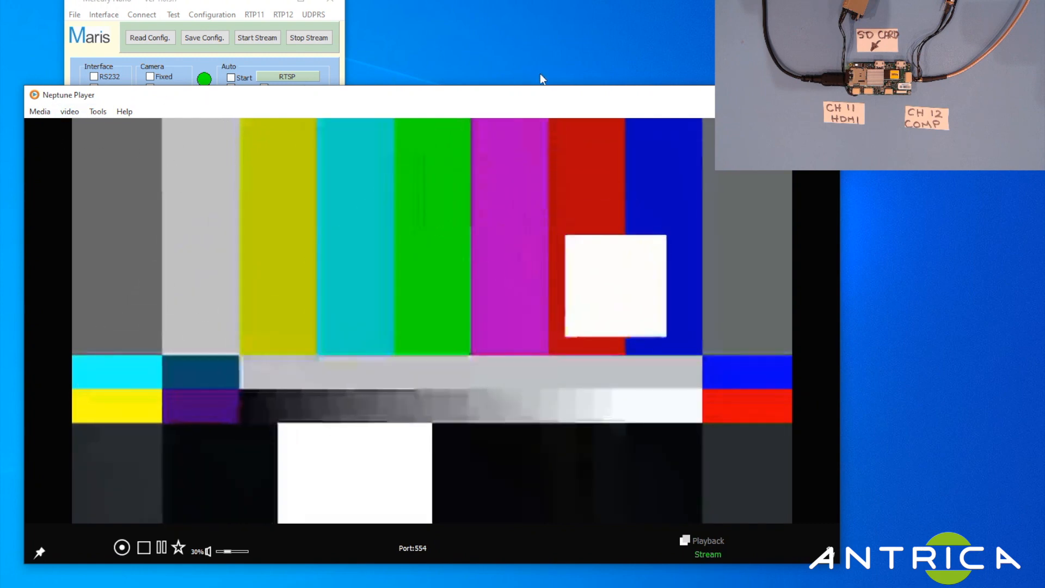
drag(590, 96, 455, 69)
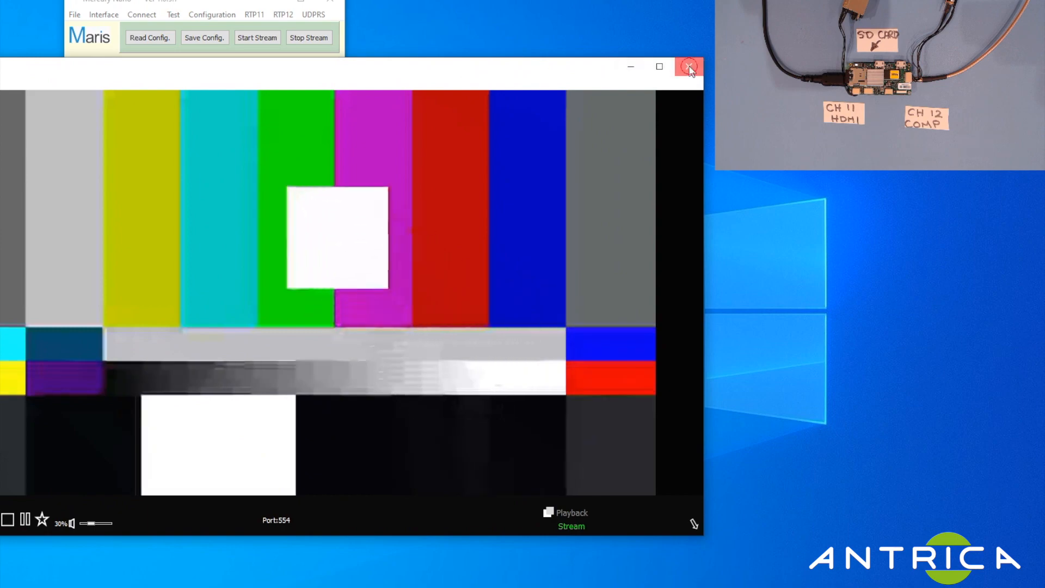
click(688, 67)
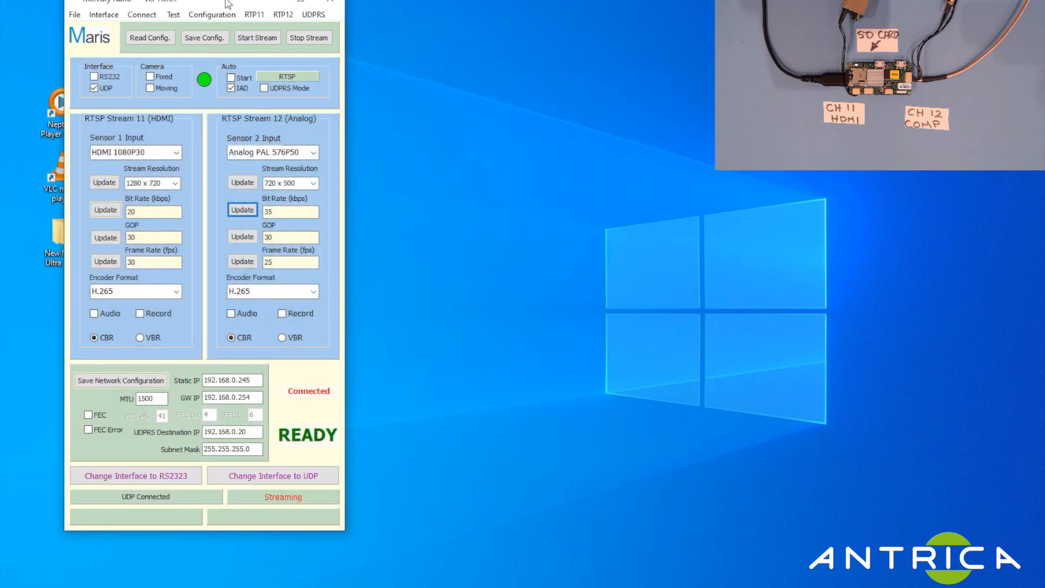
Bring the Mercury Nano window fully into view, connect to the encoder again and read its configuration
drag(217, 4, 273, 14)
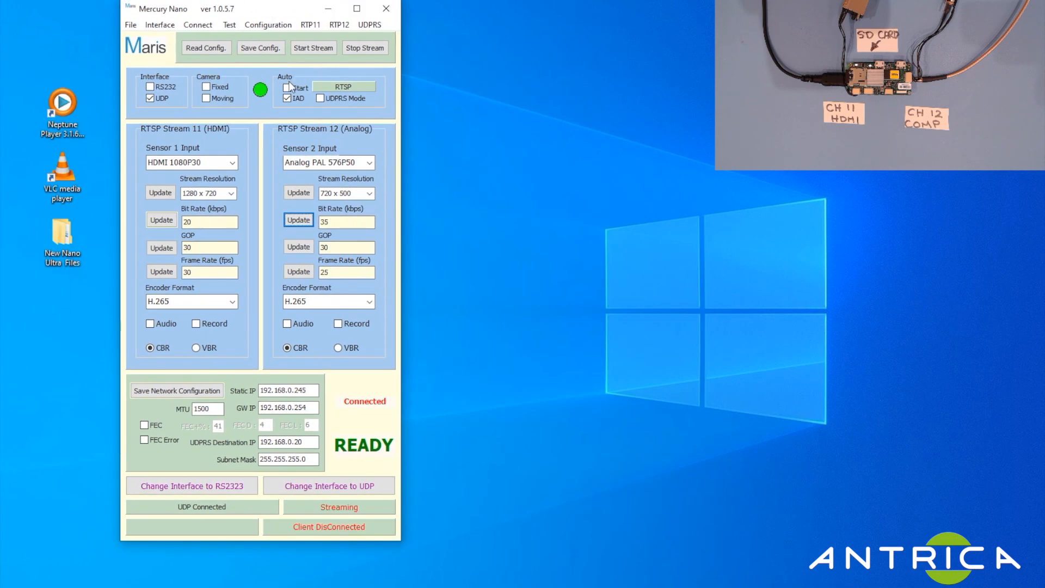
click(262, 25)
click(560, 101)
click(197, 28)
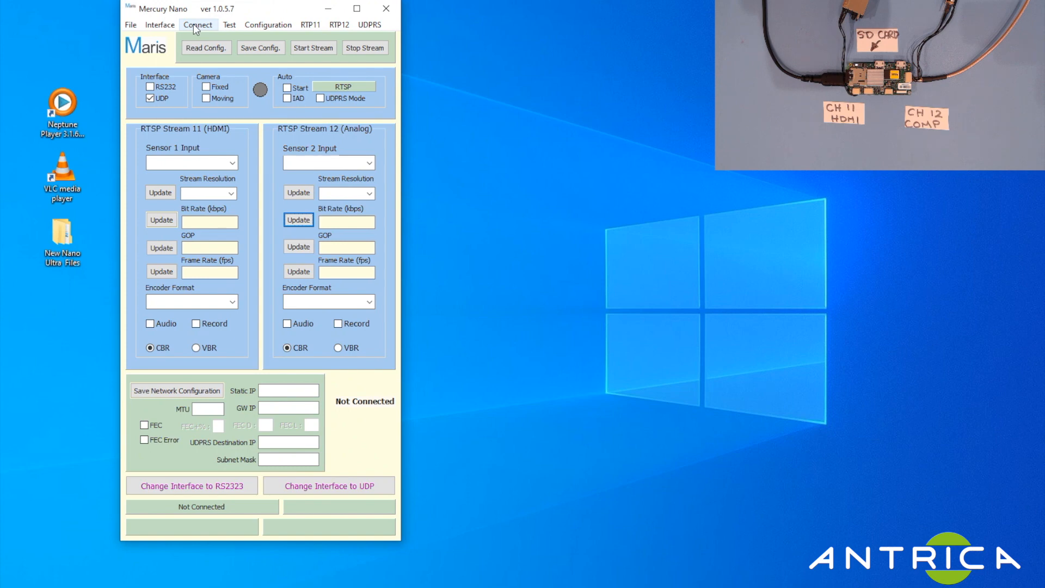
click(194, 25)
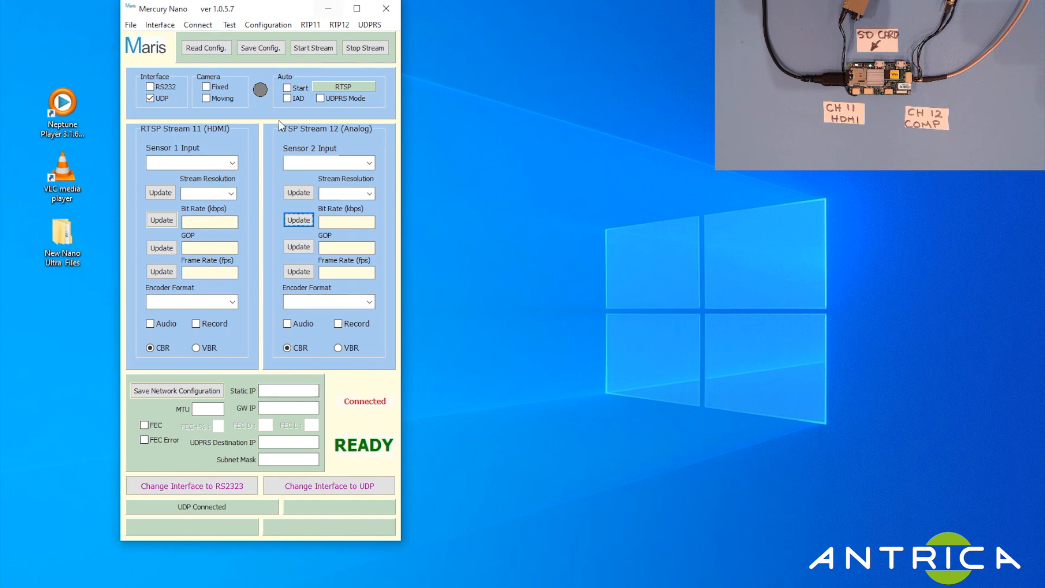
click(218, 51)
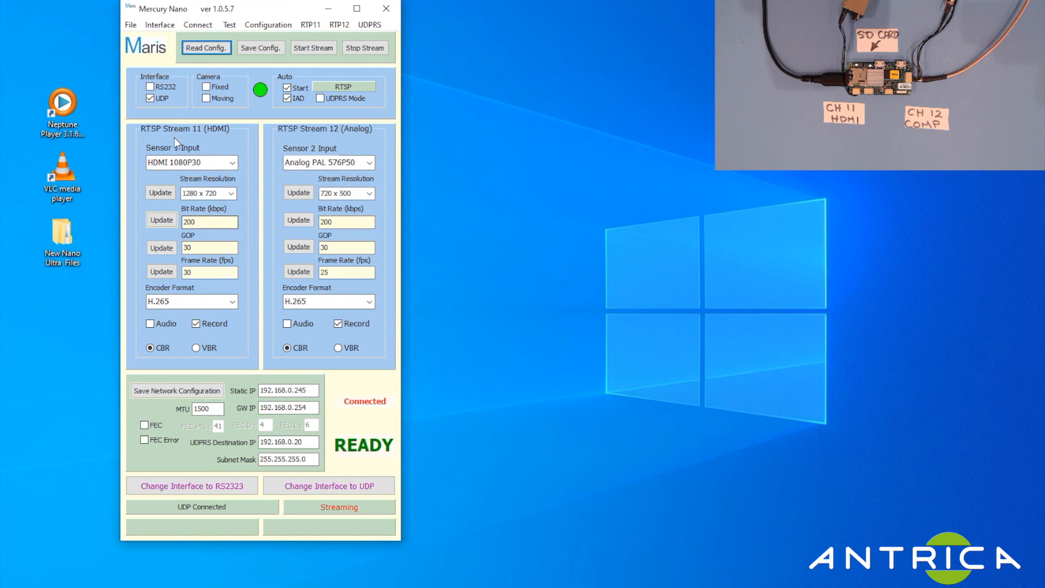
drag(265, 11, 246, 22)
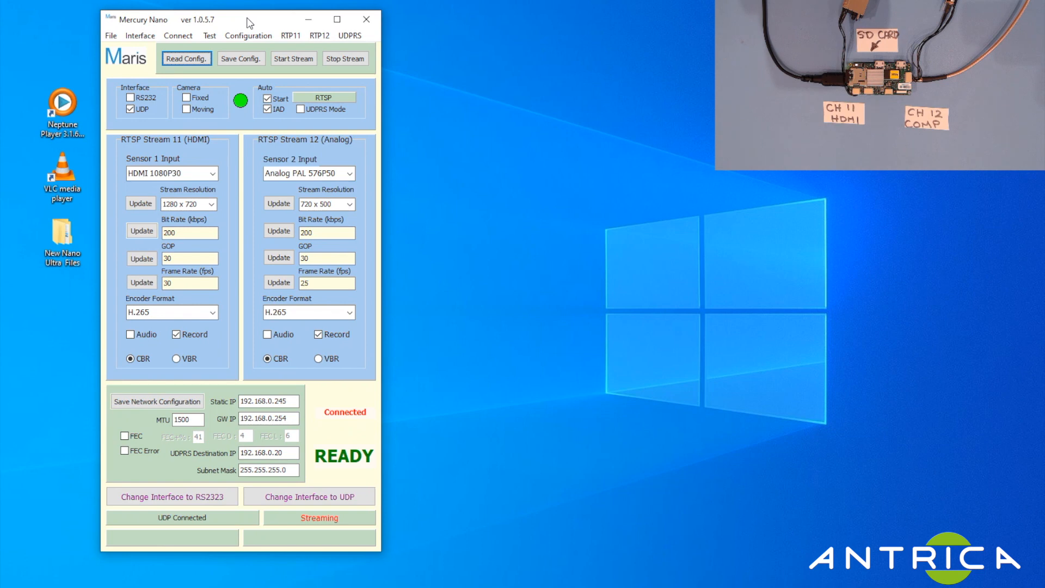
click(176, 40)
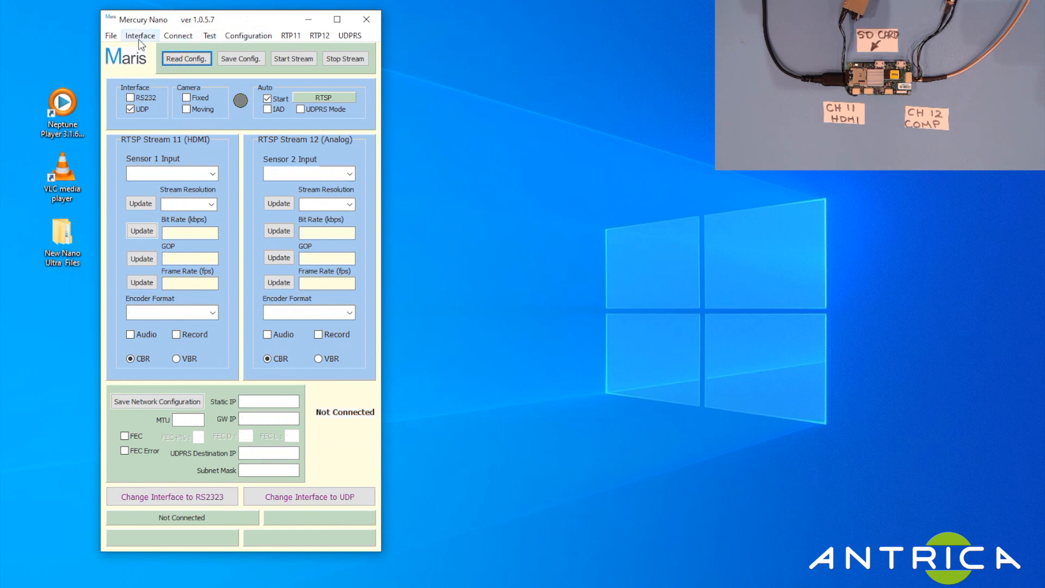
click(263, 37)
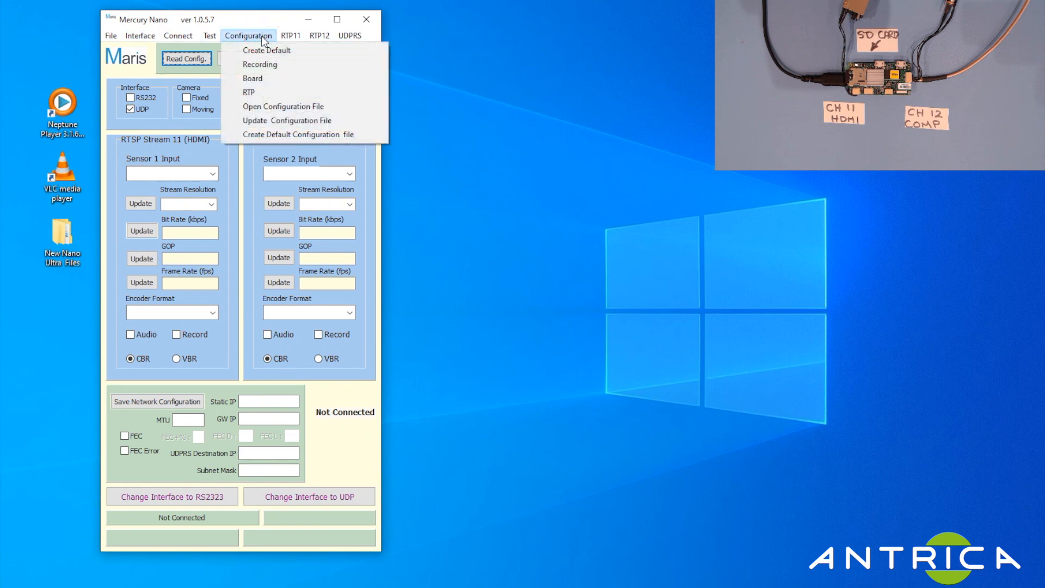
click(256, 64)
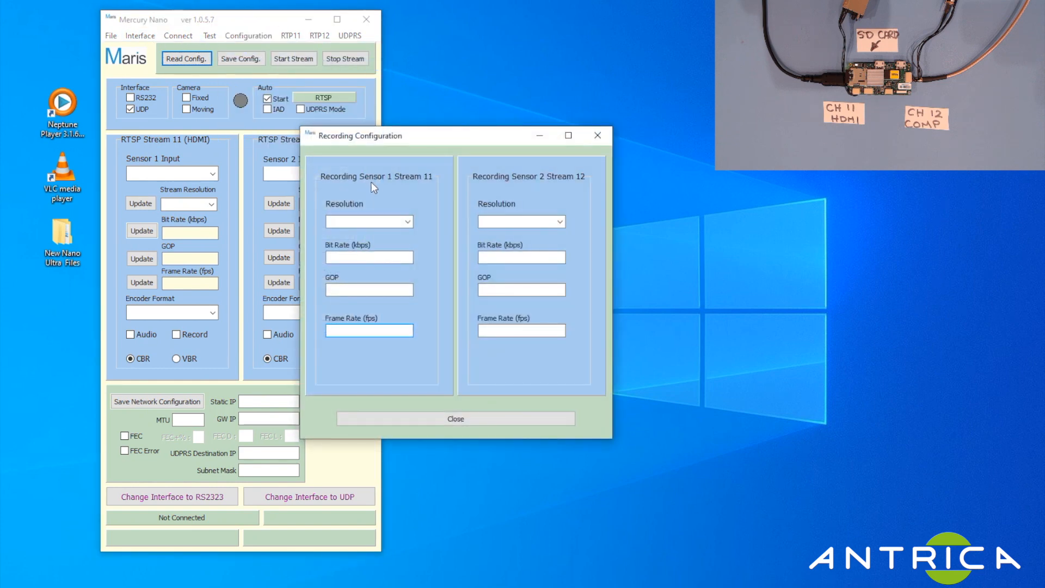
drag(443, 138, 300, 108)
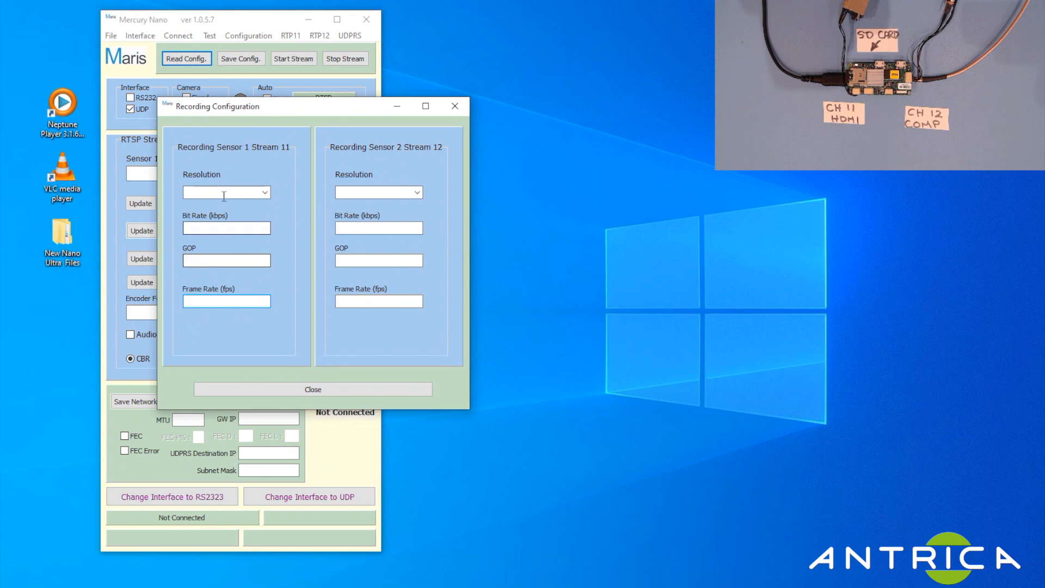
drag(335, 107, 582, 118)
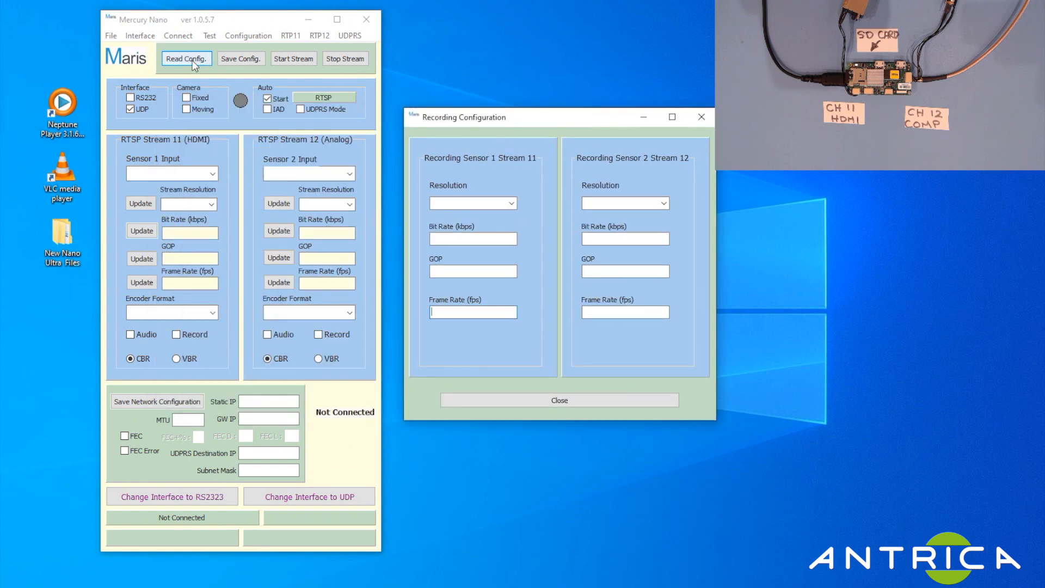
Reconnect to the encoder, read its configuration and close the empty Recording Configuration window
click(177, 35)
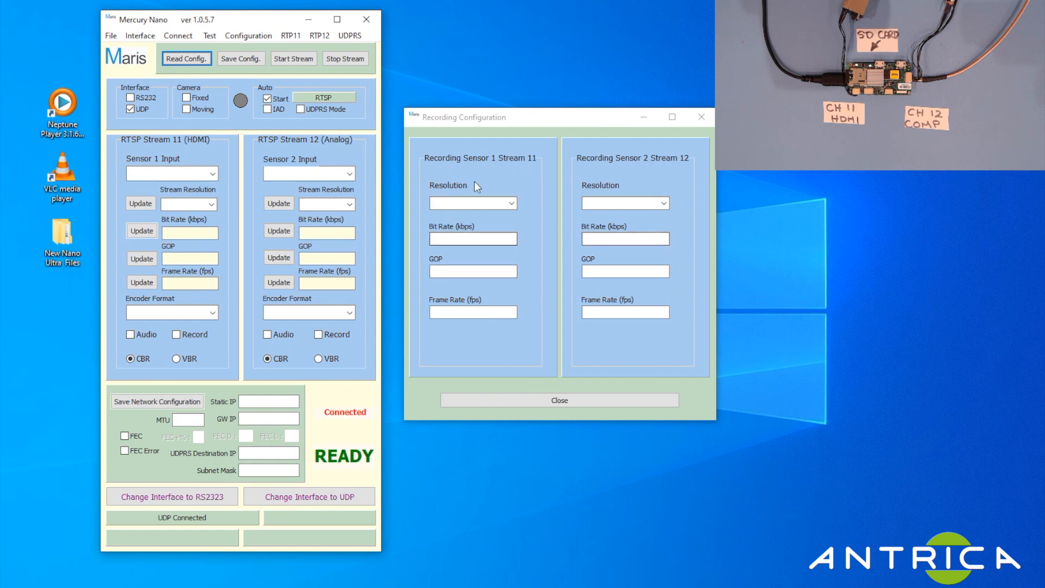
click(191, 61)
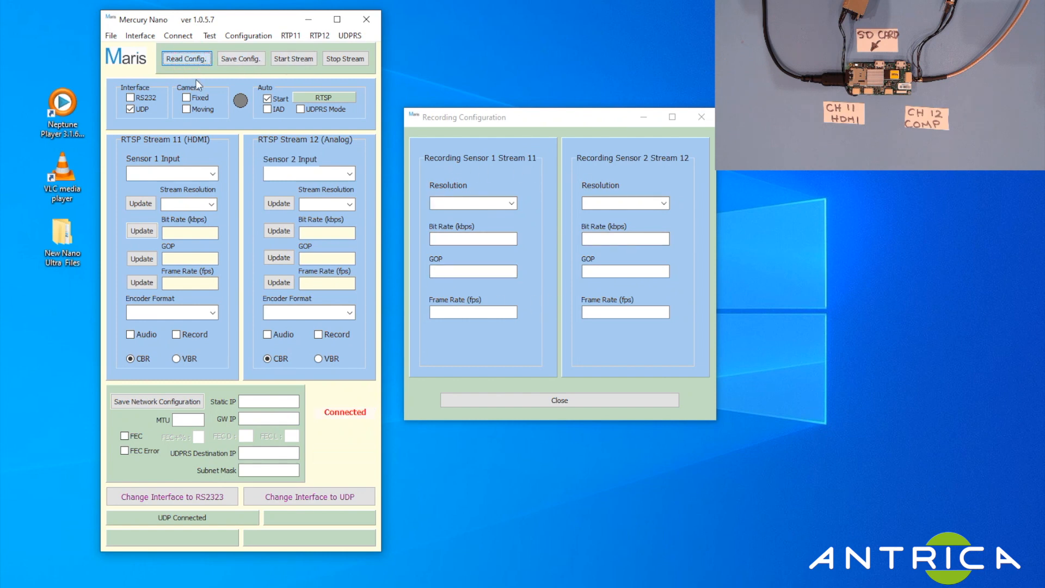
click(702, 118)
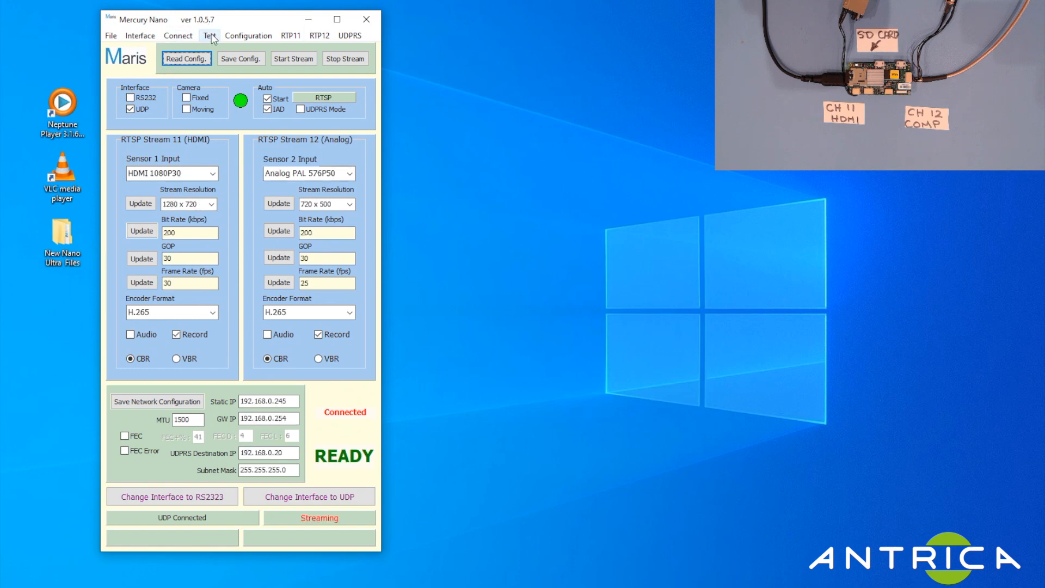
Examine the resolution, bit rate, GOP and frame rate recording settings for streams 11 and 12, and close the Recording Configuration window
click(244, 35)
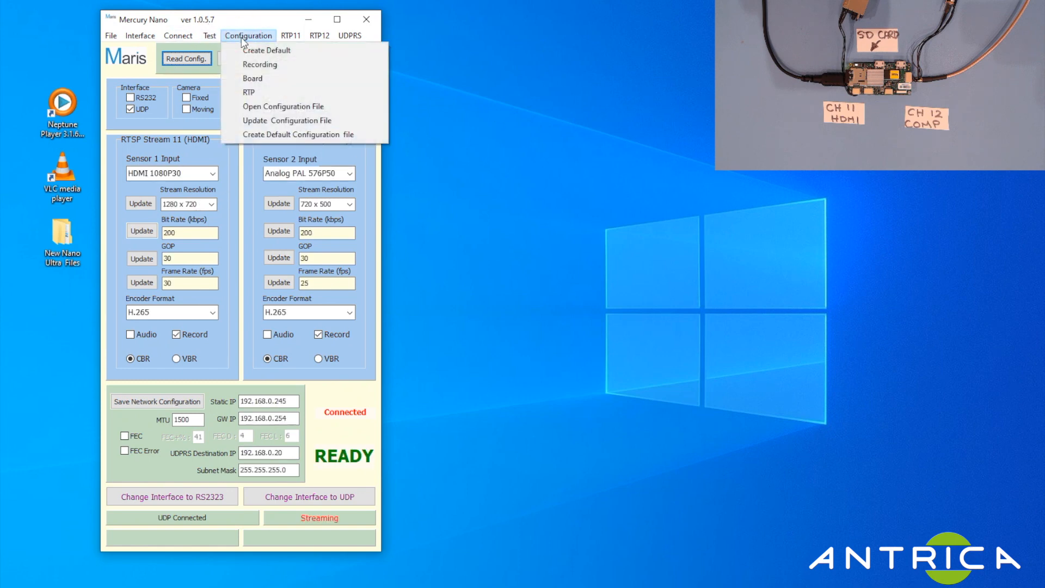
click(255, 64)
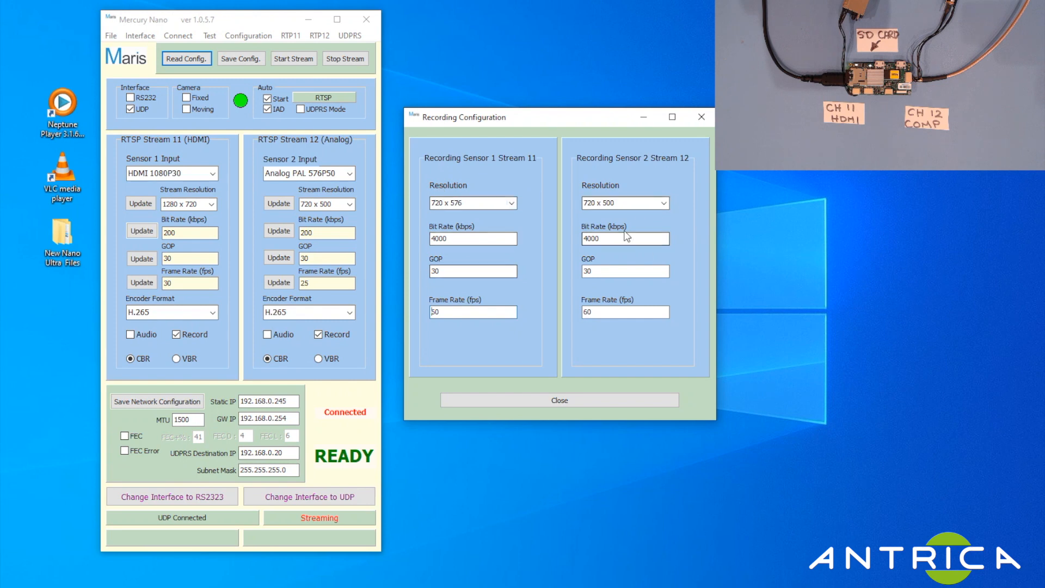
drag(561, 118, 254, 132)
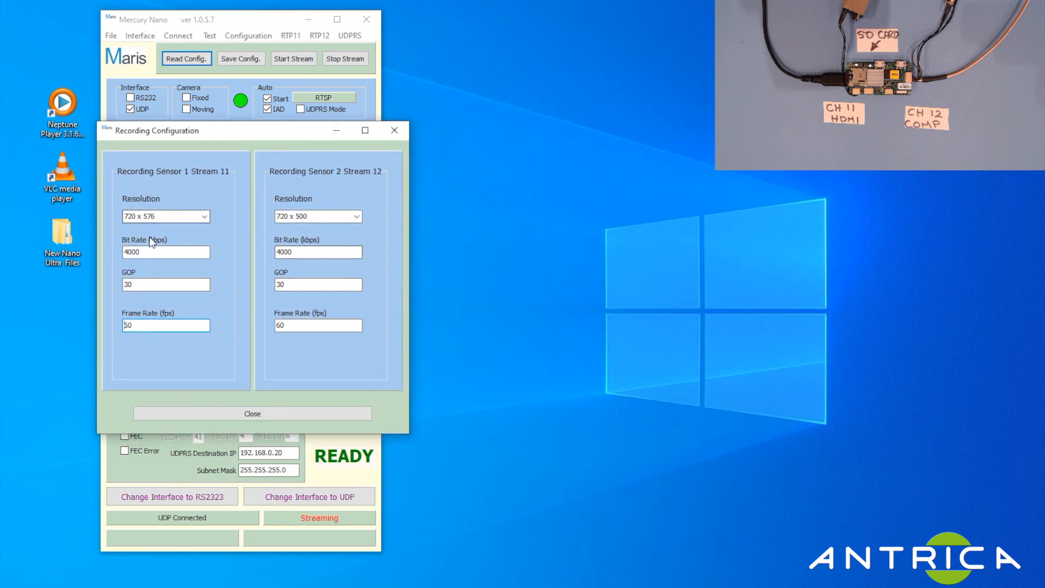
drag(224, 133, 506, 111)
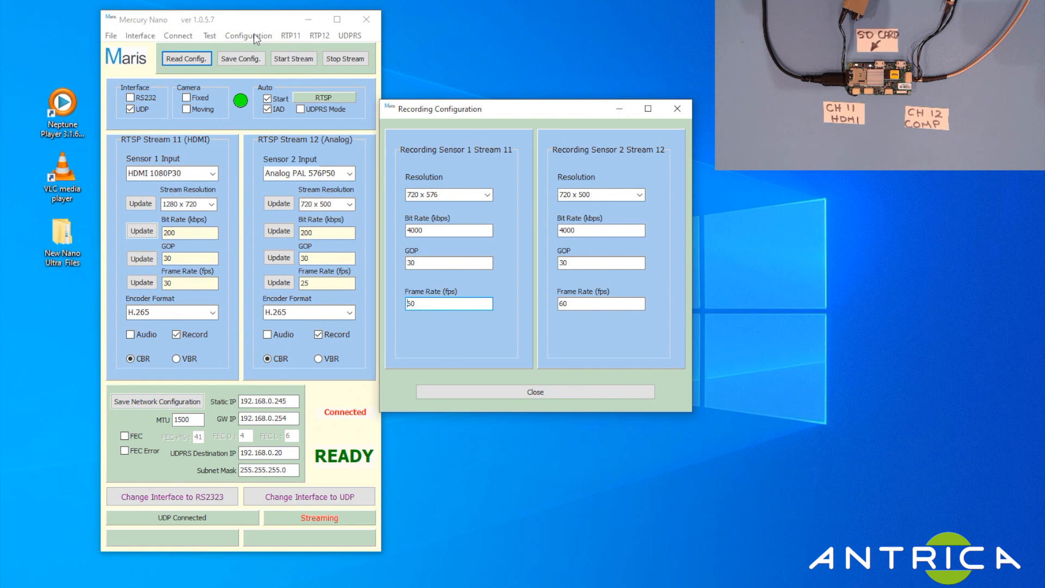
click(676, 112)
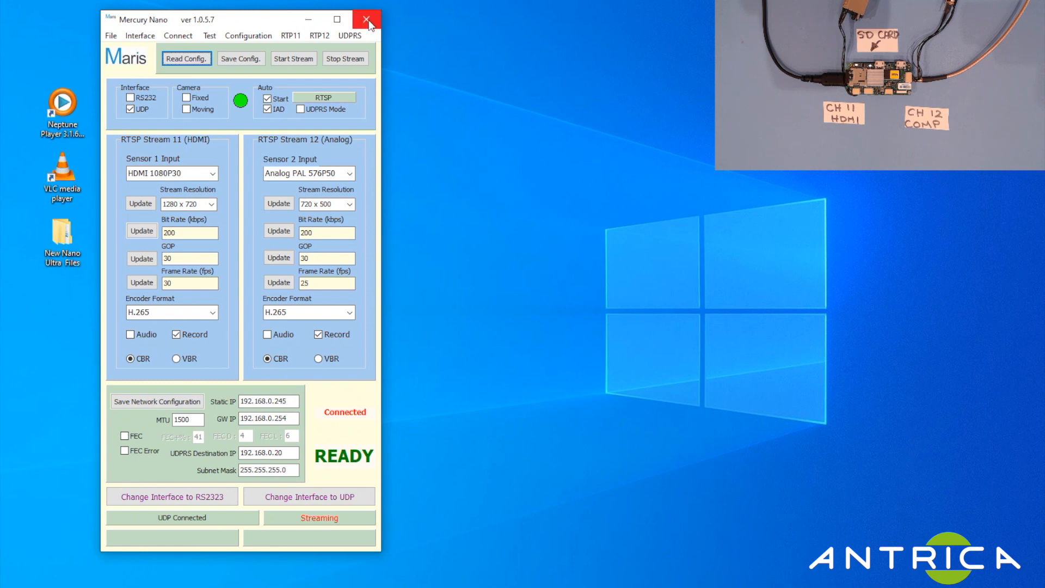